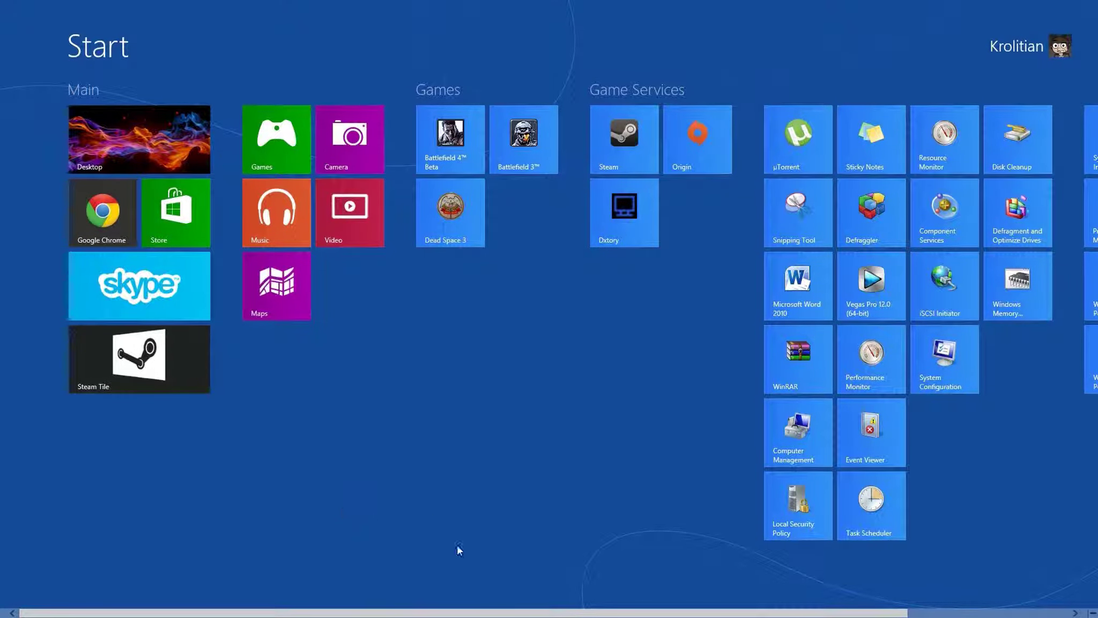
- Scroll across the tiles on the Windows 8 Start screen
left_click_drag(462, 612, 272, 600)
- Open StartIsBack Properties from the Start button, move its window up and minimise Camtasia Studio
key("super")
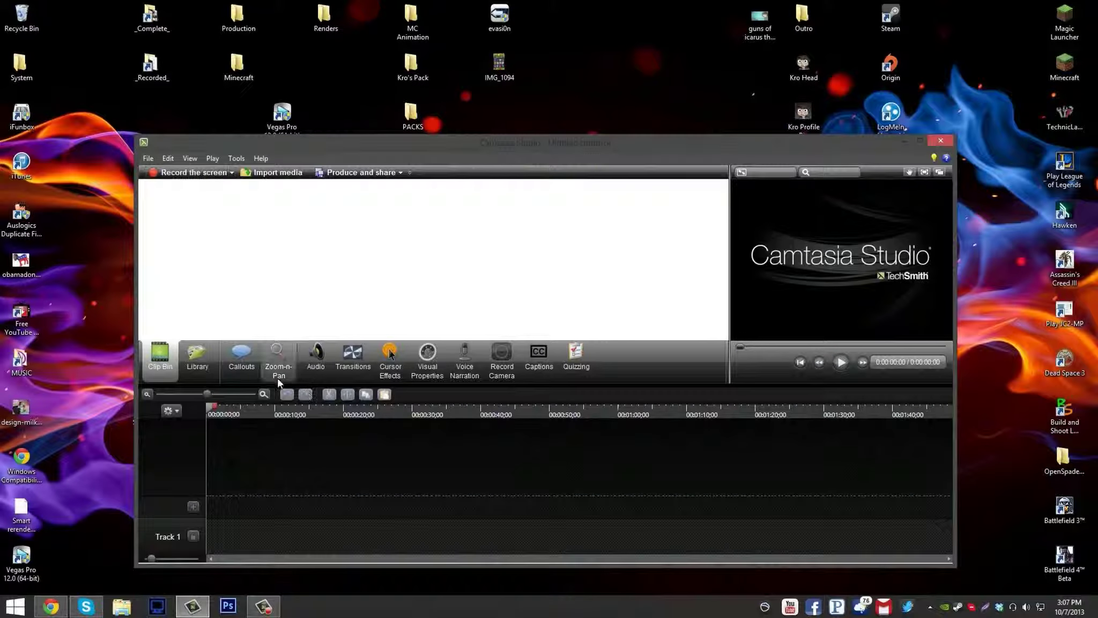
left_click(21, 610)
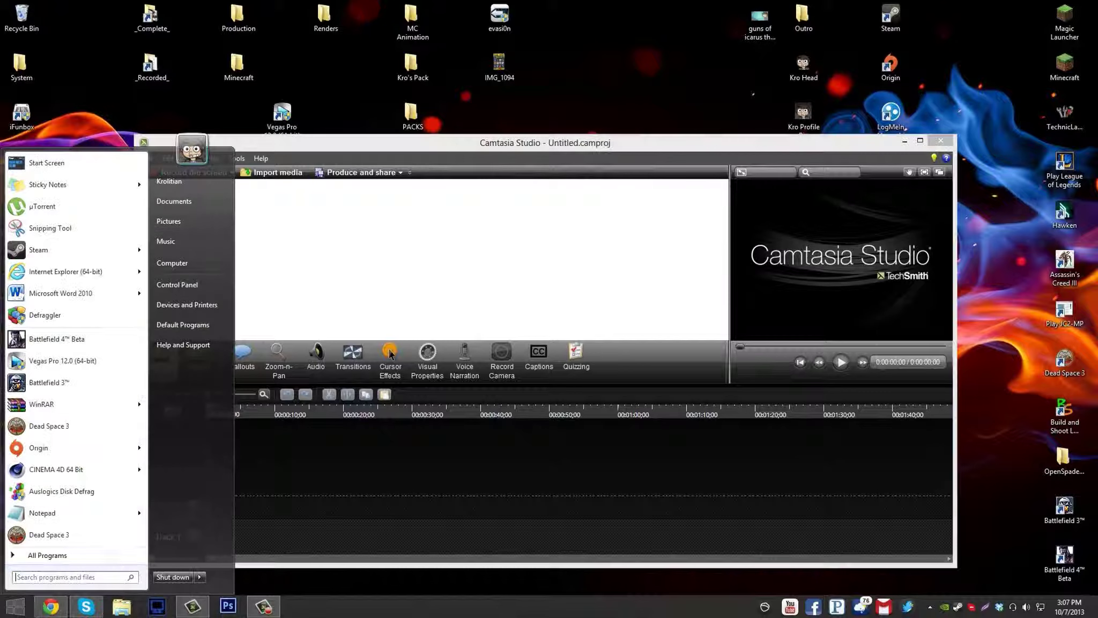
left_click(21, 610)
right_click(21, 610)
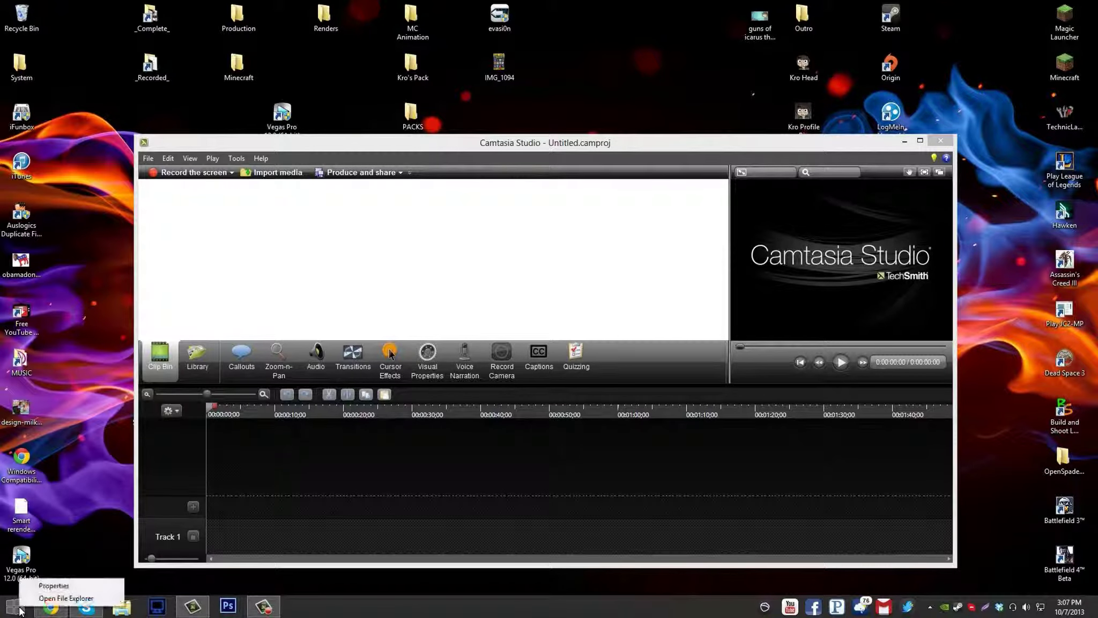
left_click(43, 584)
left_click_drag(512, 157, 523, 134)
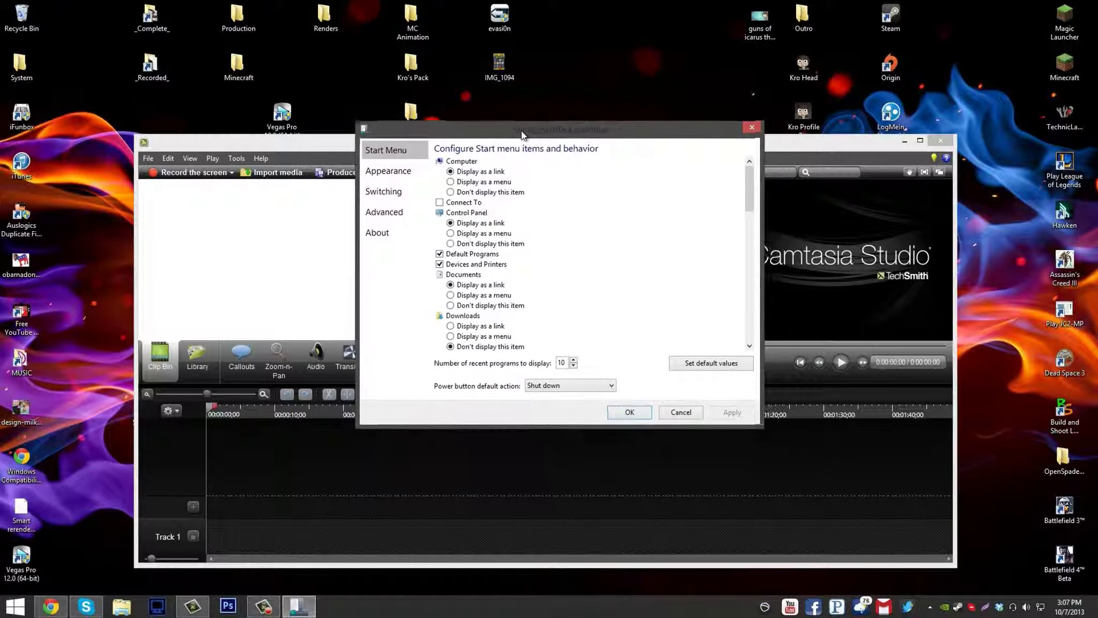
left_click(906, 142)
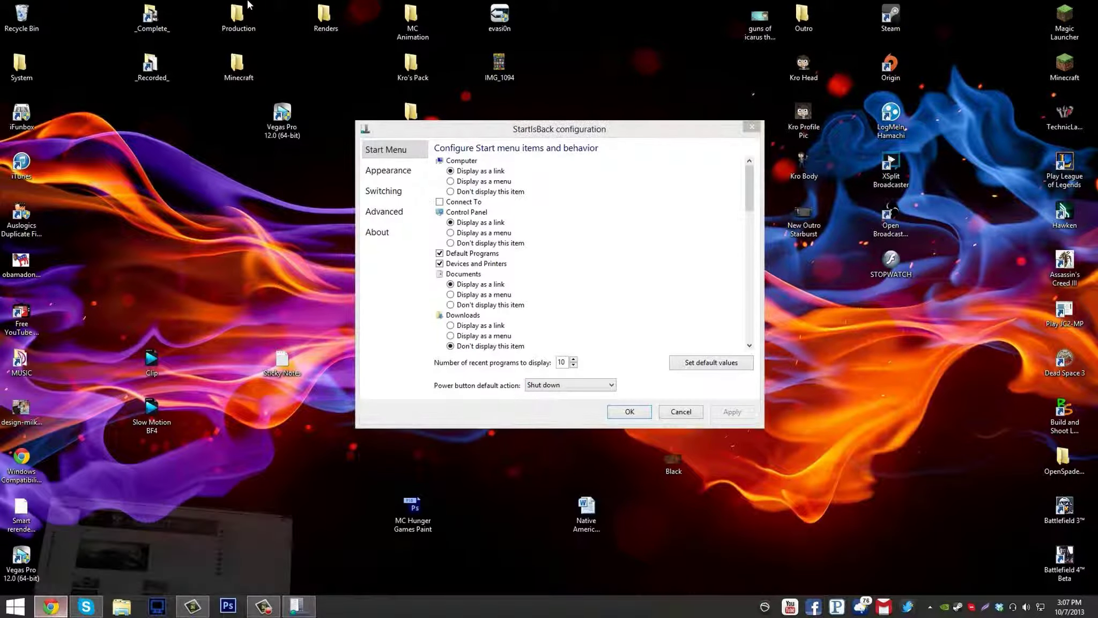
- In Chrome's StartIsBack tab, view the Buy page with the 2 PCs $3 and 5 PCs $5 licences
left_click(50, 606)
left_click(75, 7)
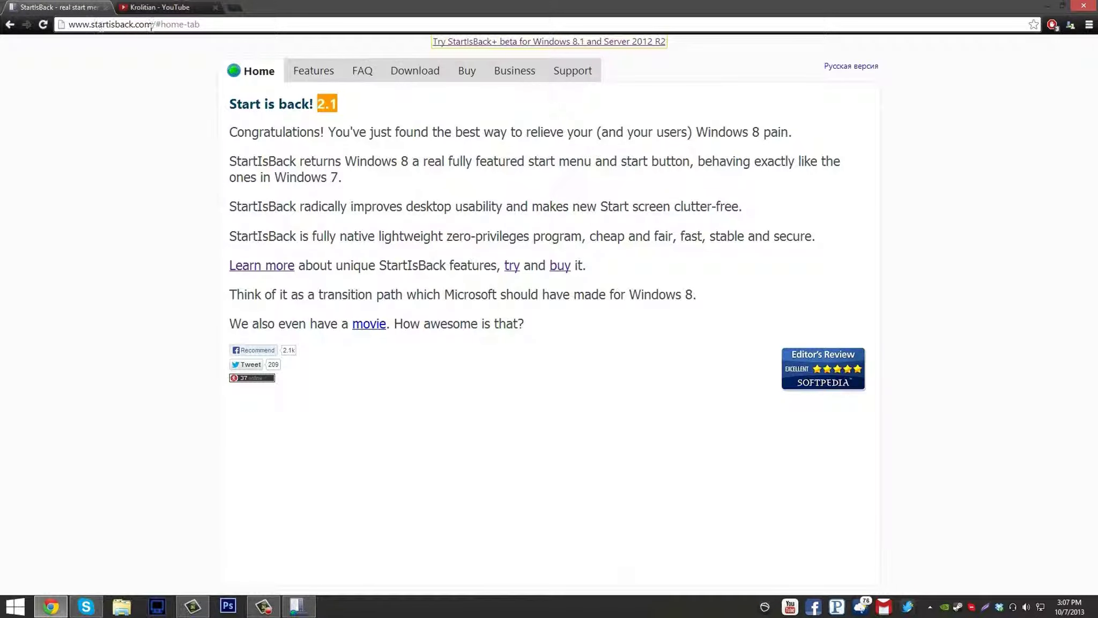
left_click(466, 70)
left_click(315, 167)
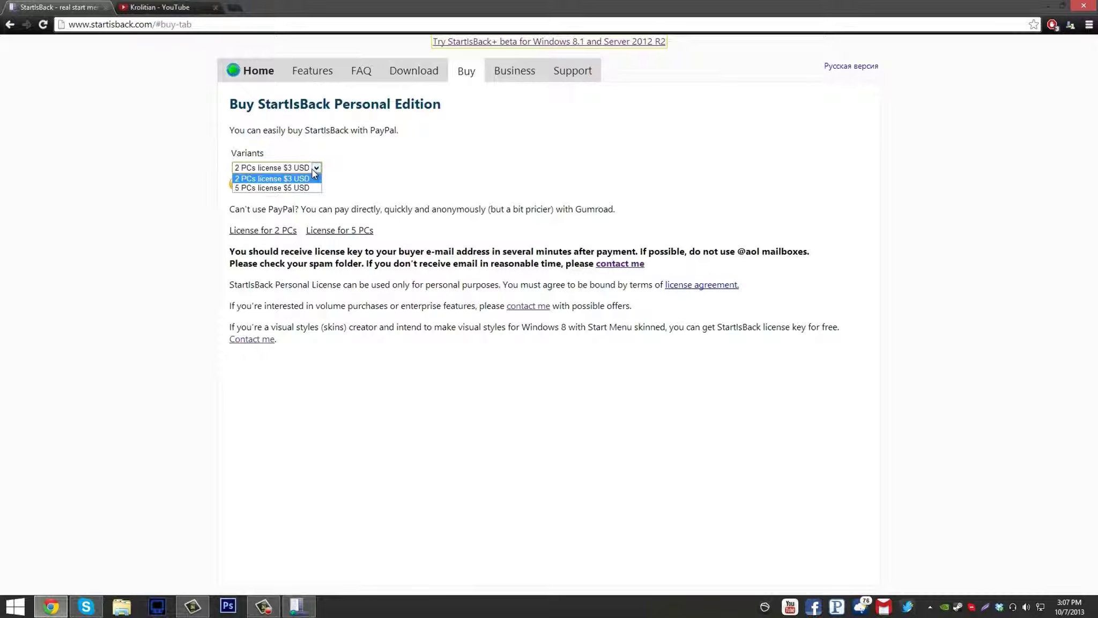
left_click(314, 173)
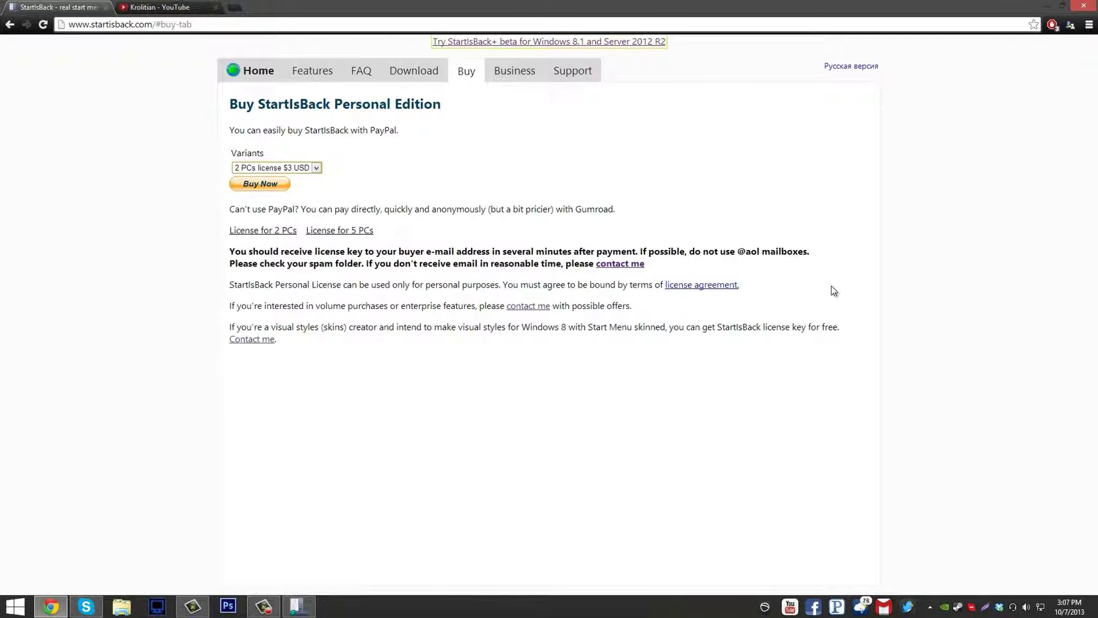
left_click_drag(846, 345, 133, 90)
left_click(176, 130)
- Minimise Chrome, preview the classic Start menu, then go through Appearance to the Switching page
left_click(1047, 7)
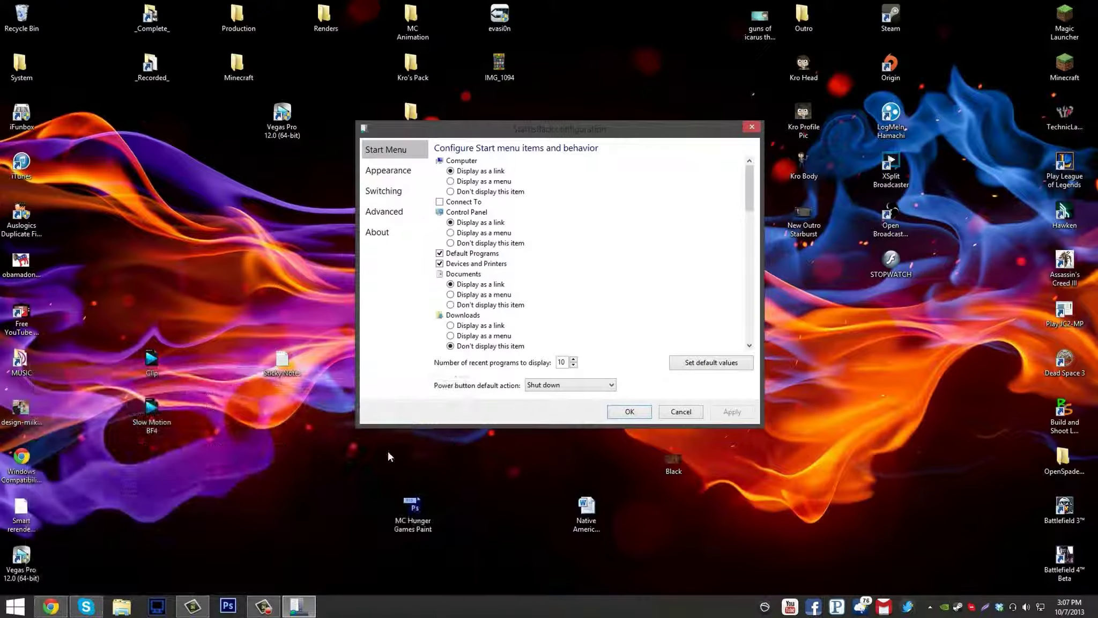
left_click(21, 611)
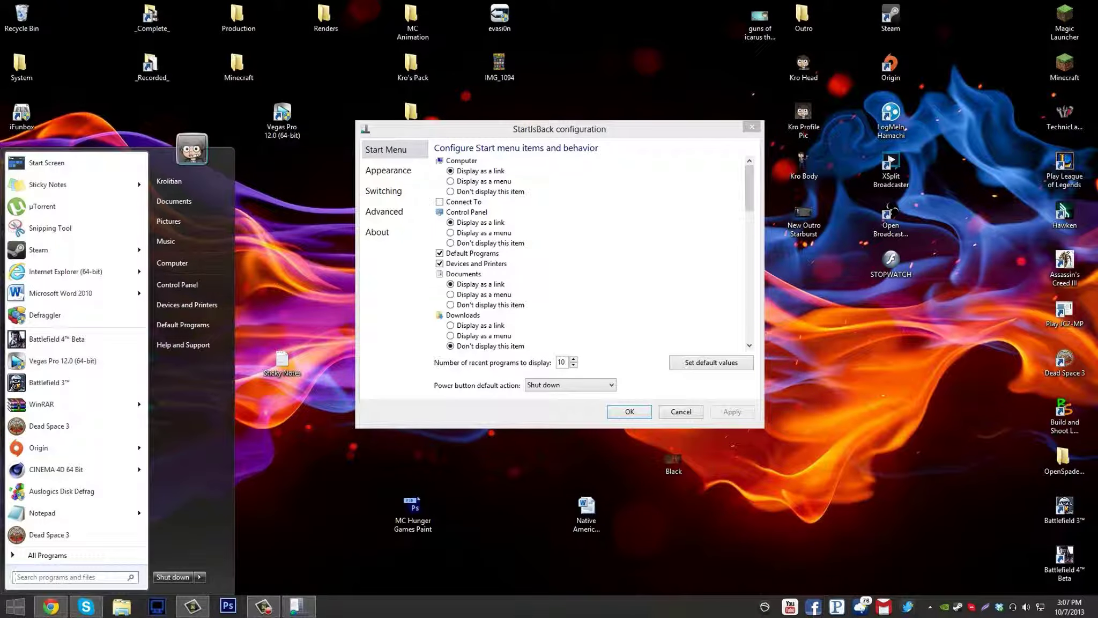
left_click(338, 527)
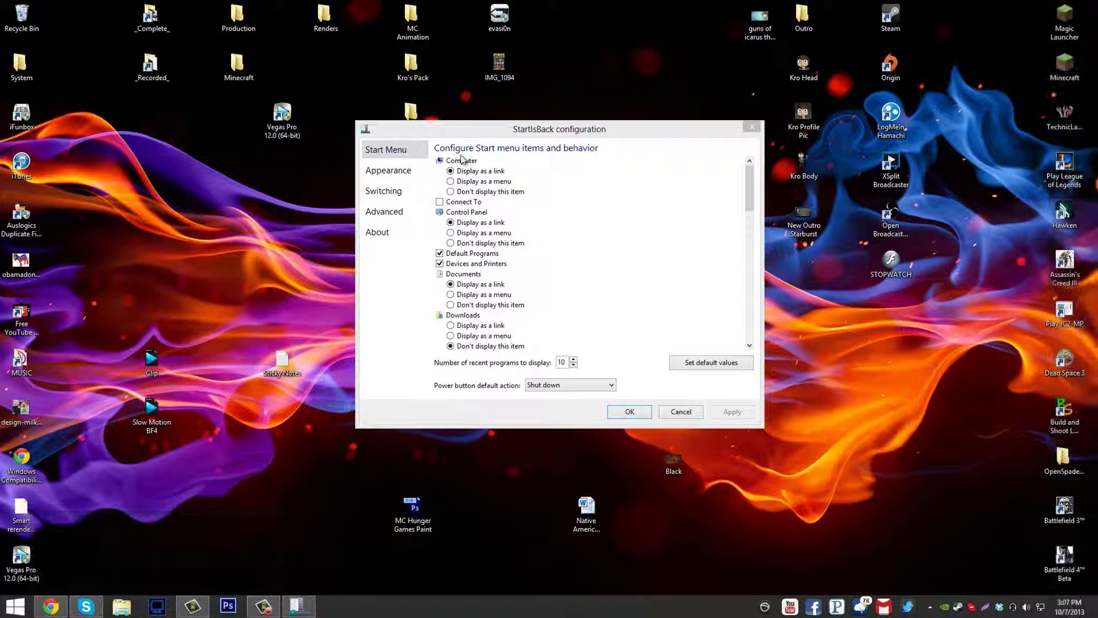
left_click(399, 170)
left_click(385, 192)
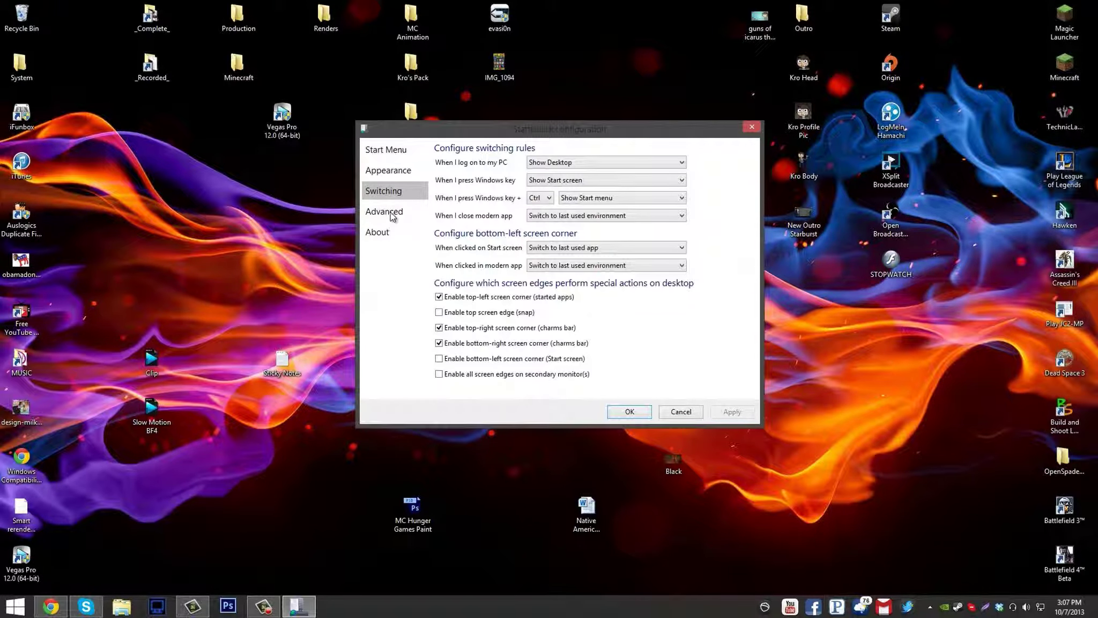
- Uncheck the top-left and top-right screen-corner actions and check what the Windows key opens
left_click(480, 298)
left_click(476, 328)
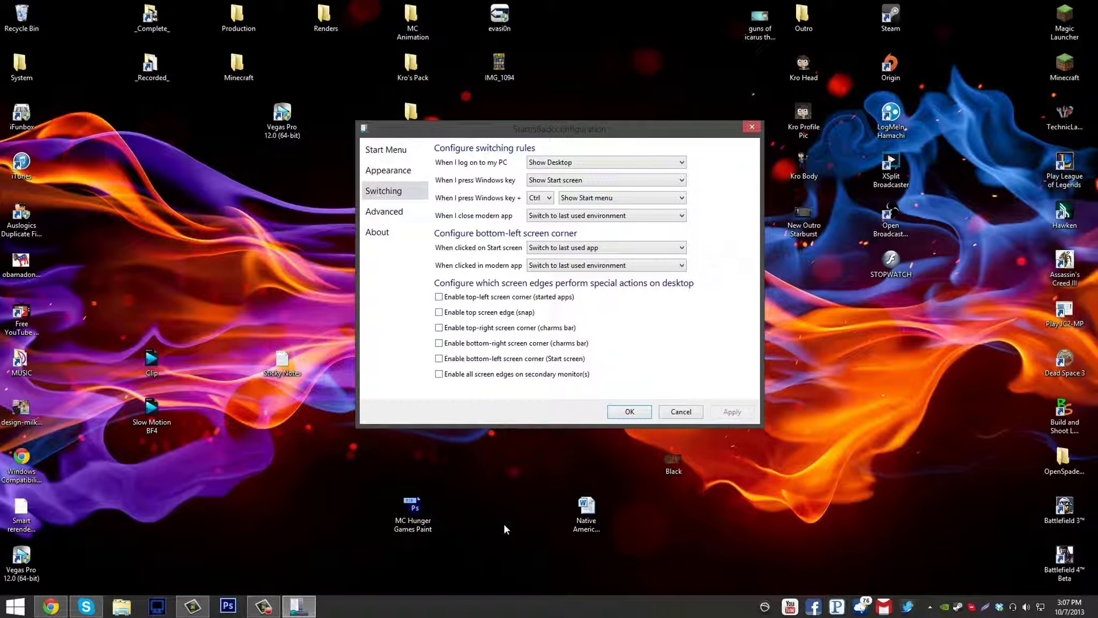
key("super")
key("super")
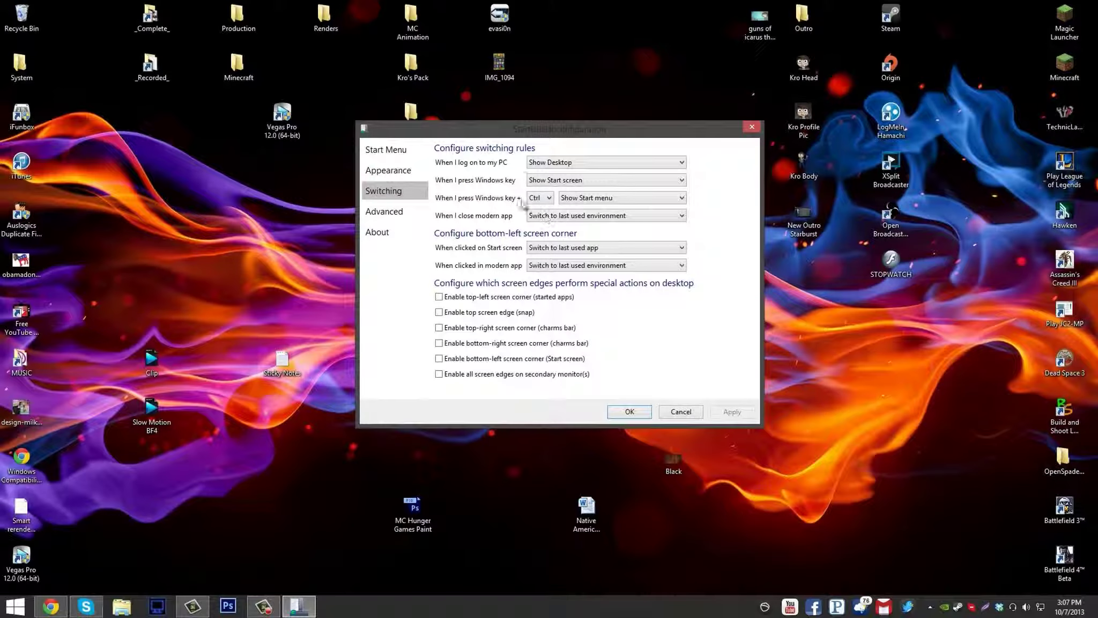
- Set the Windows key to Show Start menu, apply it, and Ctrl+Windows key to Show Start screen
left_click(565, 183)
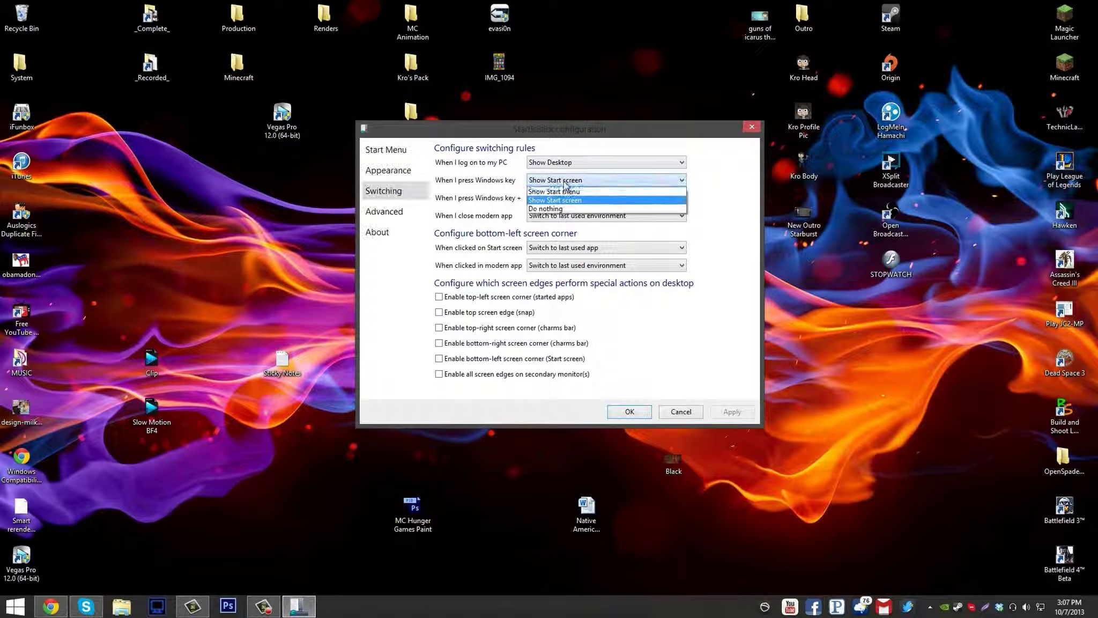
left_click(567, 192)
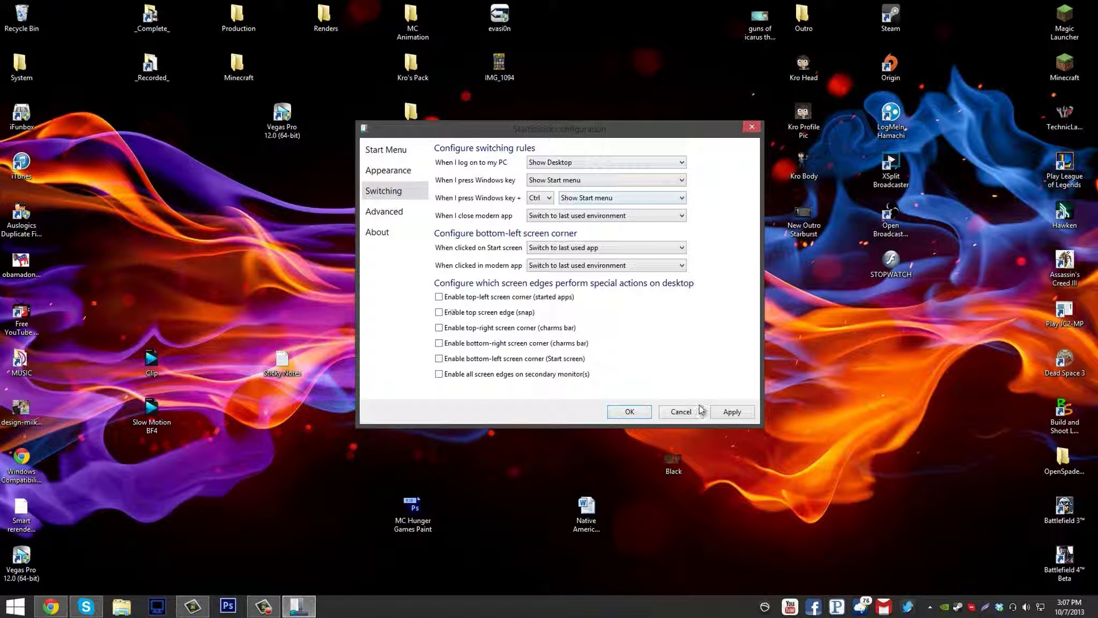
left_click(721, 412)
key("super")
key("super")
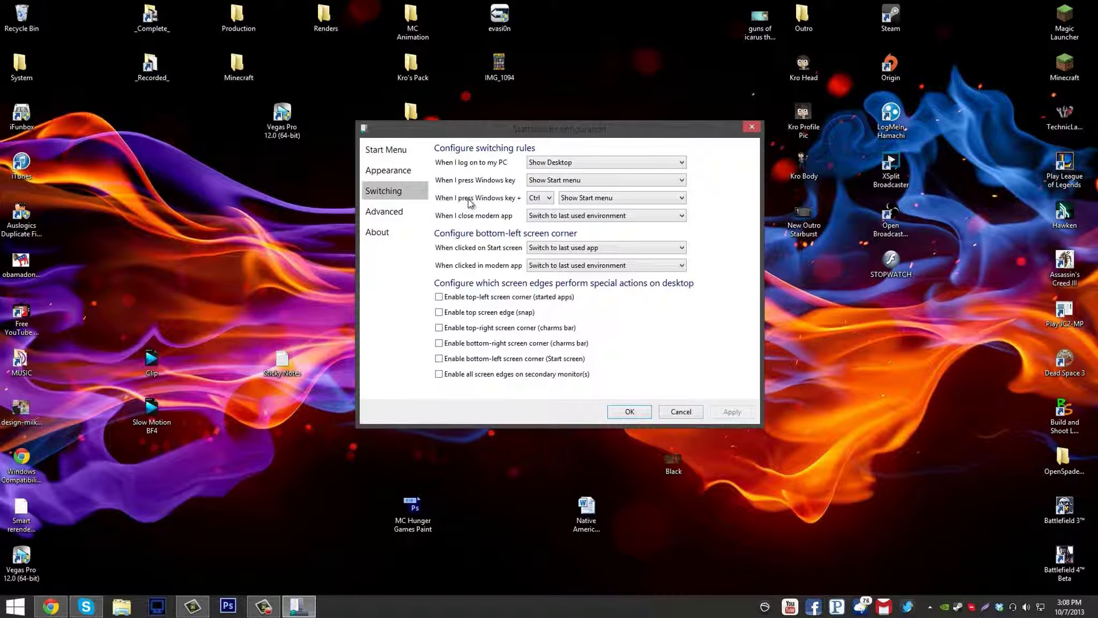
key("super")
key("super")
key("super")
key("super")
left_click(599, 199)
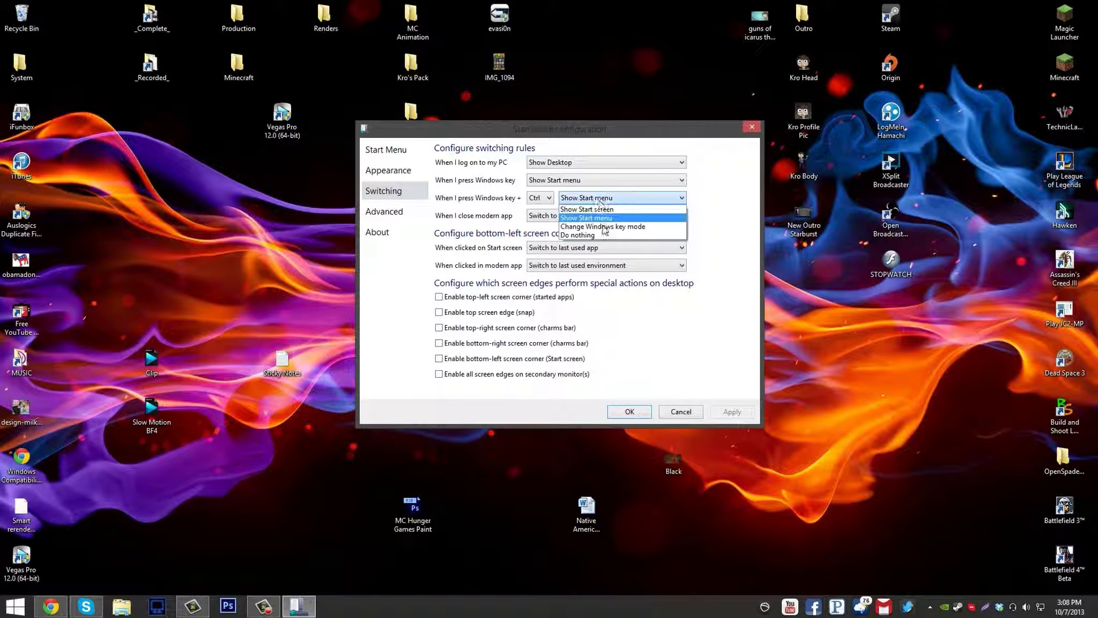
left_click(595, 209)
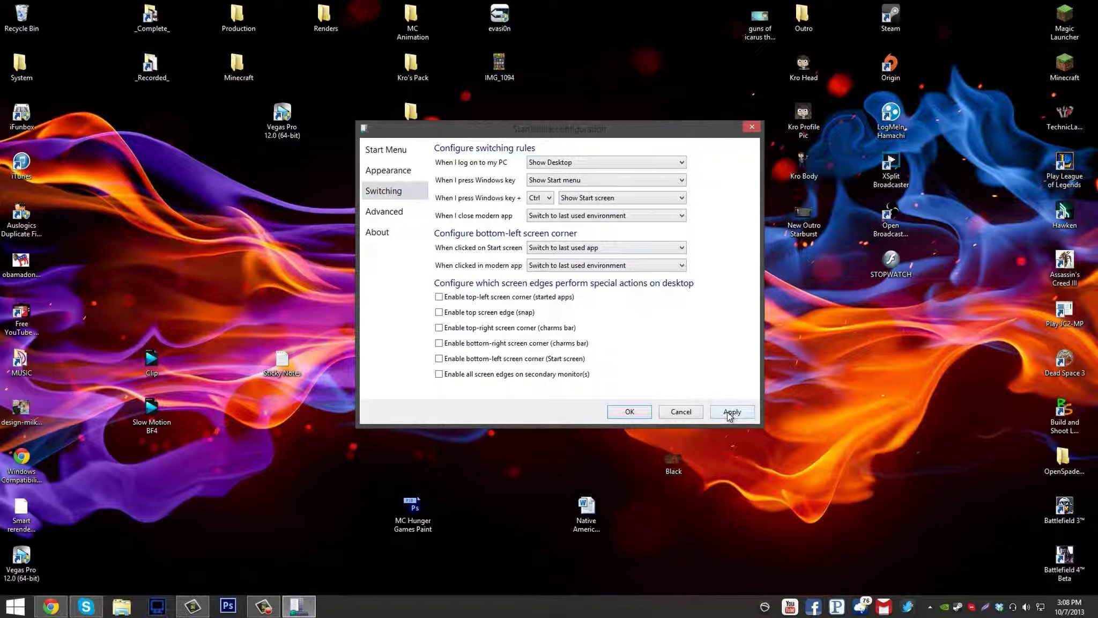
left_click(729, 414)
key("ctrl+super")
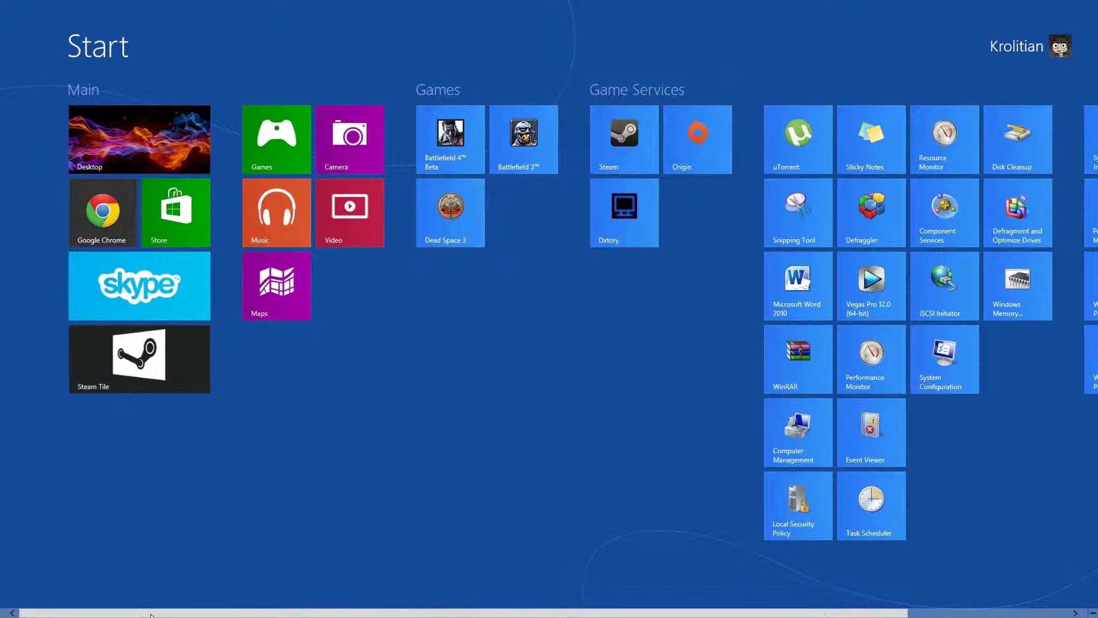
key("super")
key("ctrl+super")
key("super")
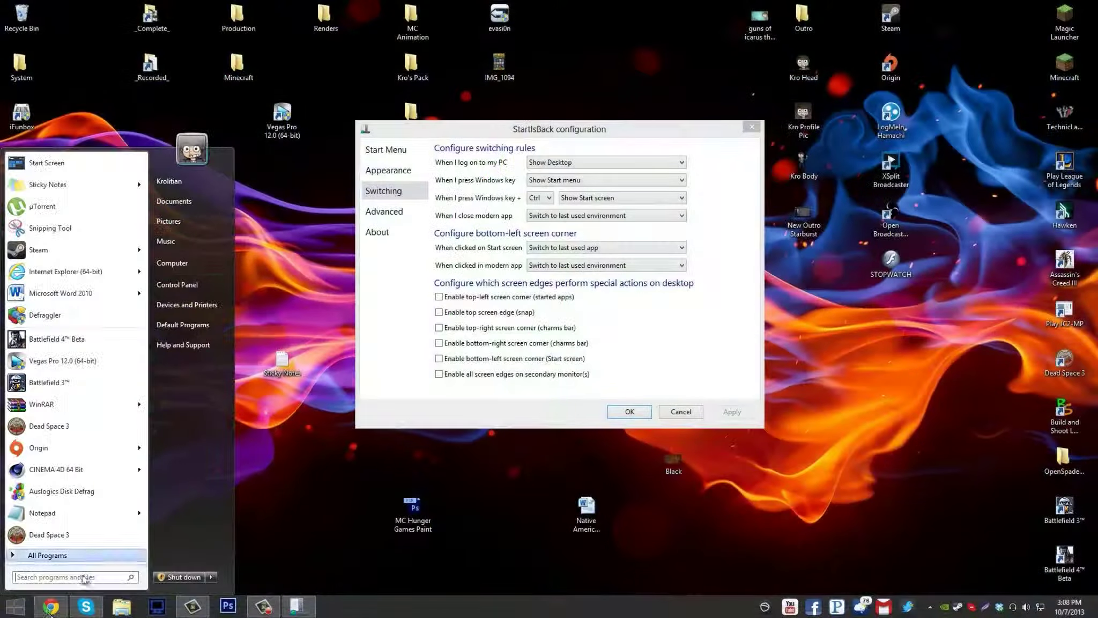
left_click(22, 612)
left_click(24, 612)
left_click(27, 611)
left_click(27, 611)
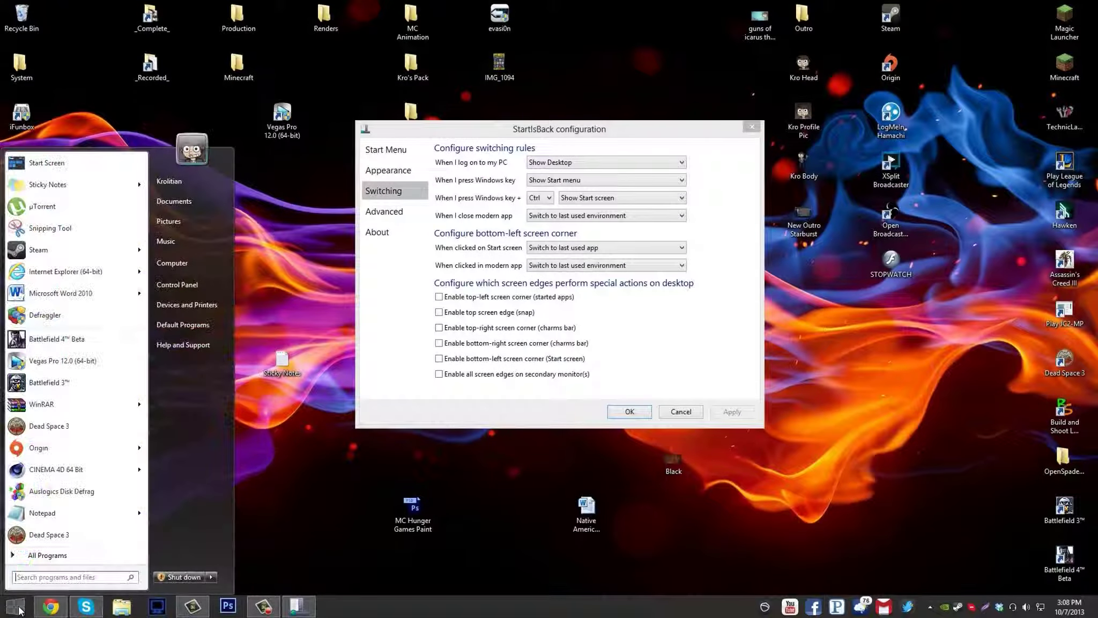
left_click(31, 612)
left_click(26, 611)
left_click(142, 523)
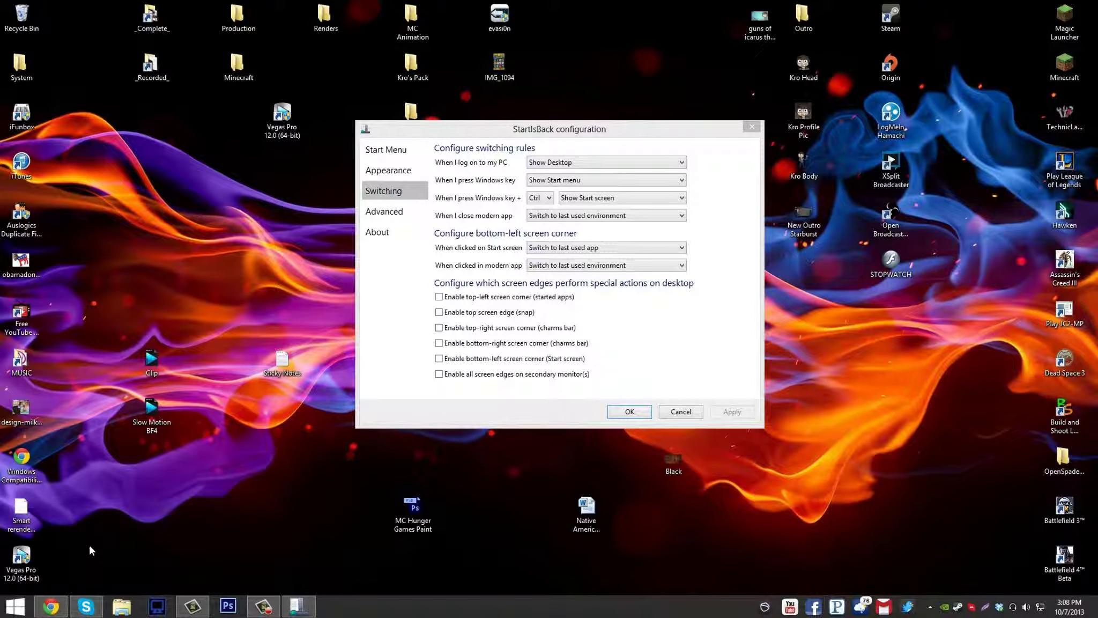
key("super")
key("super")
key("ctrl+super")
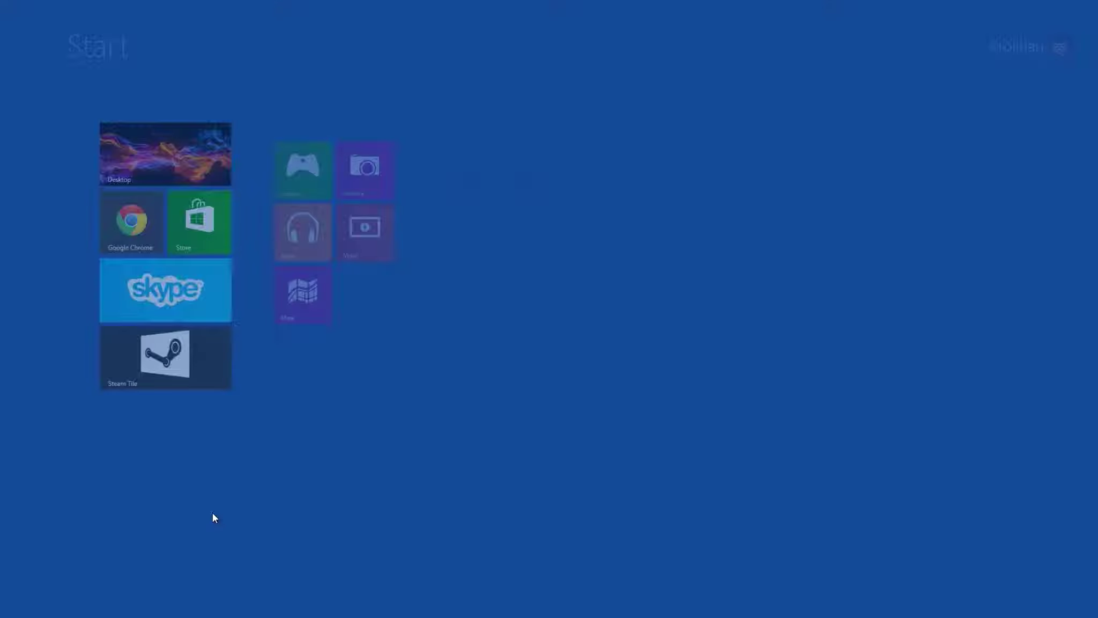
scroll(378, 608, "down", 2)
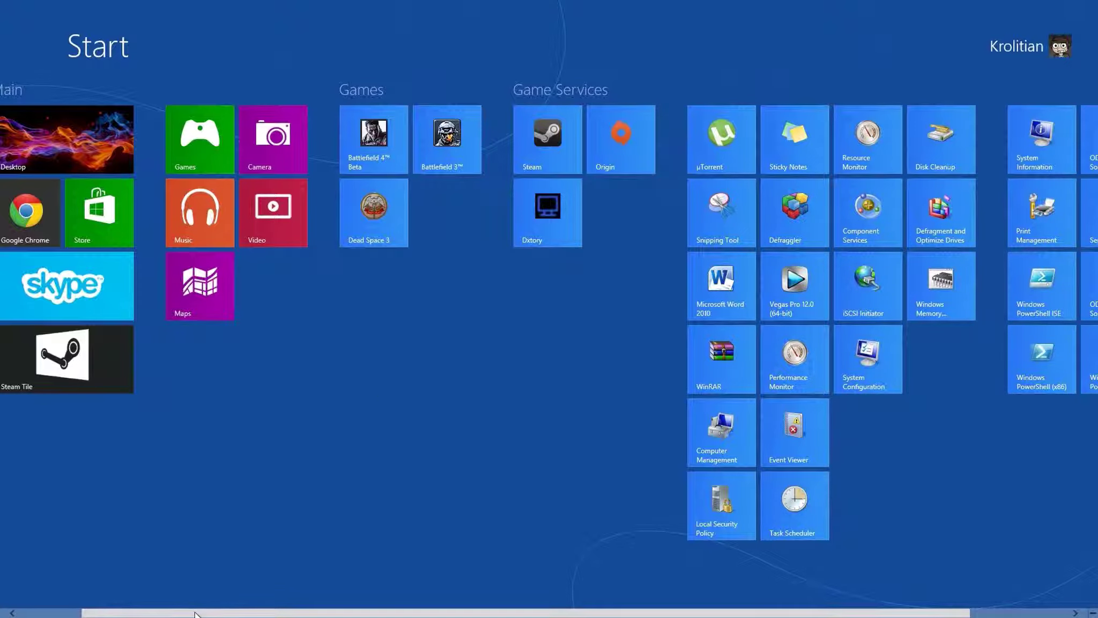
scroll(110, 608, "up", 1)
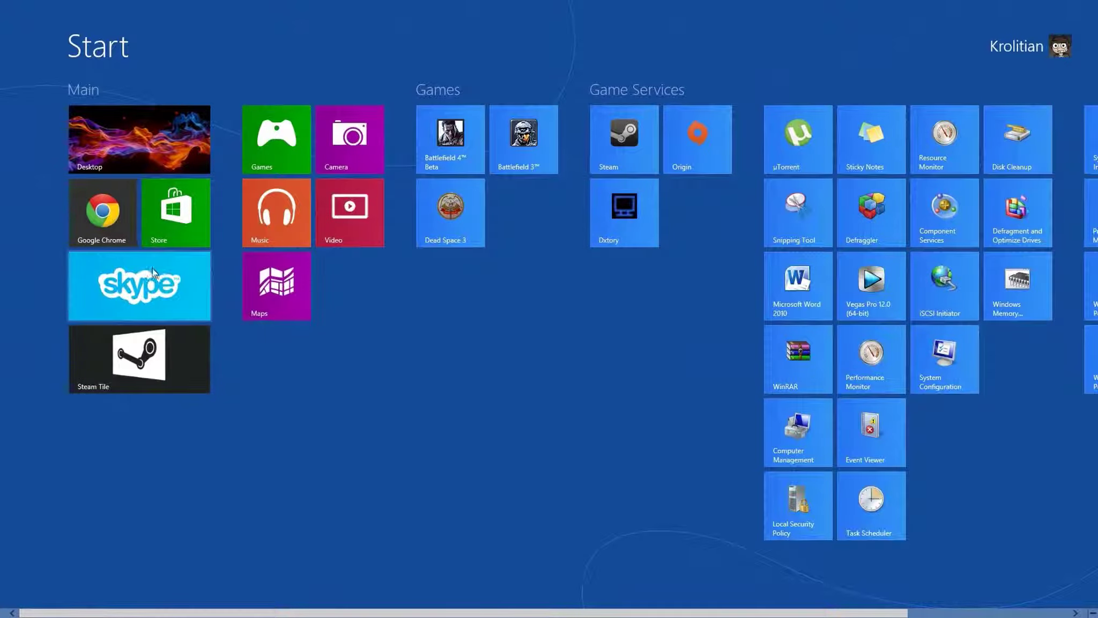
key("super")
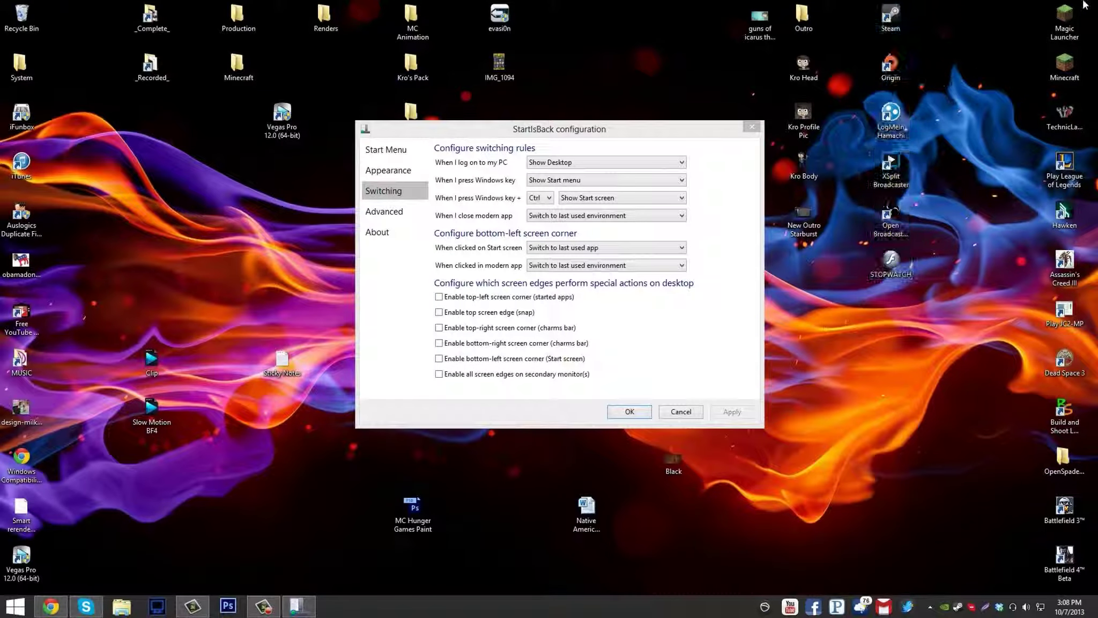
- Select the right desktop icon column, then view the Start screen tile groups and return to the desktop
left_click_drag(1084, 4, 934, 571)
left_click(933, 563)
key("ctrl+super")
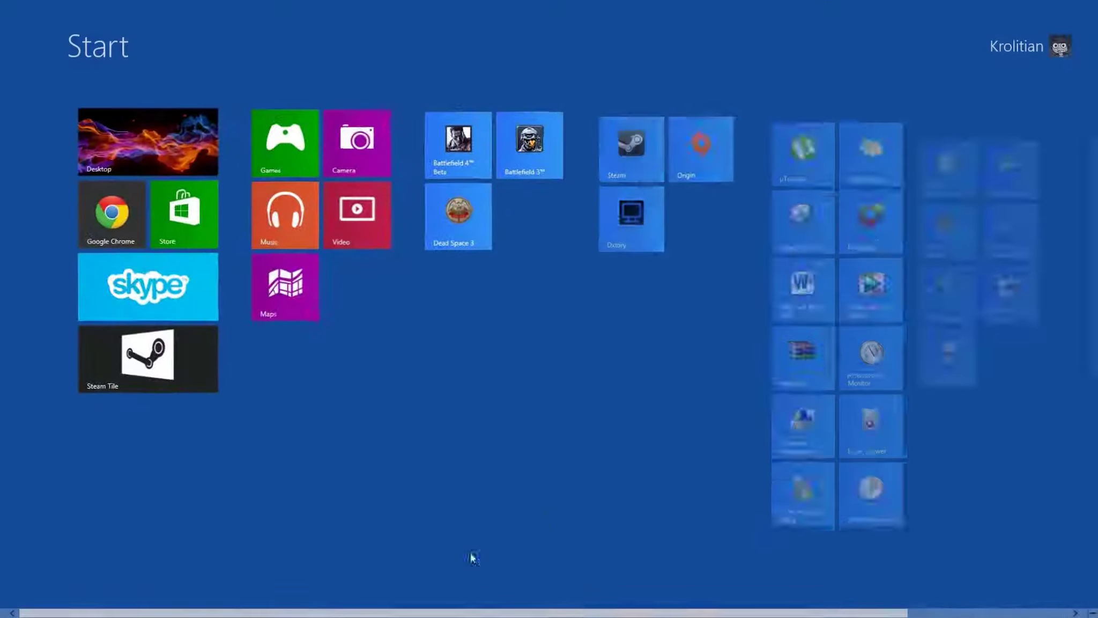
left_click_drag(319, 608, 238, 601)
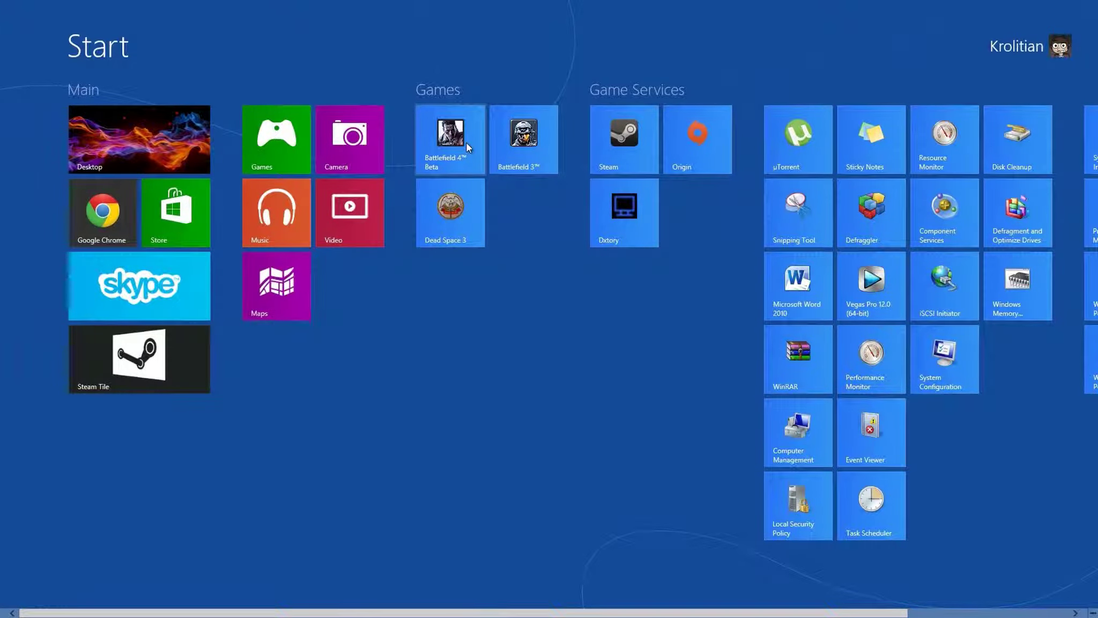
key("super")
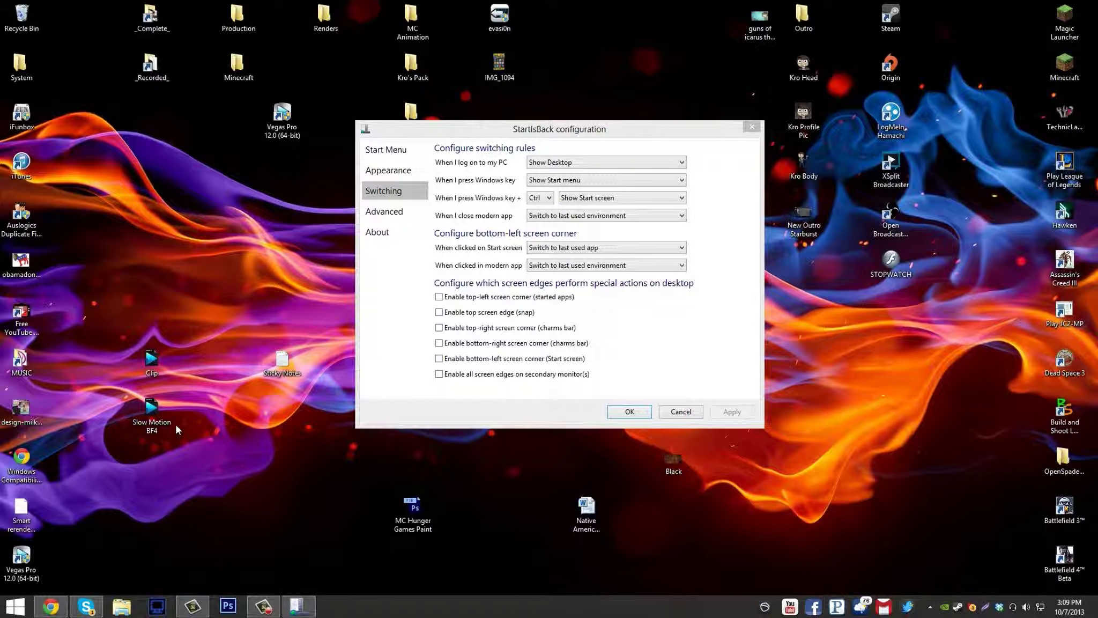
mouse_move(175, 424)
left_mouse_down()
mouse_move(254, 542)
mouse_move(285, 549)
mouse_move(244, 528)
mouse_move(183, 419)
left_mouse_up()
key("ctrl+super")
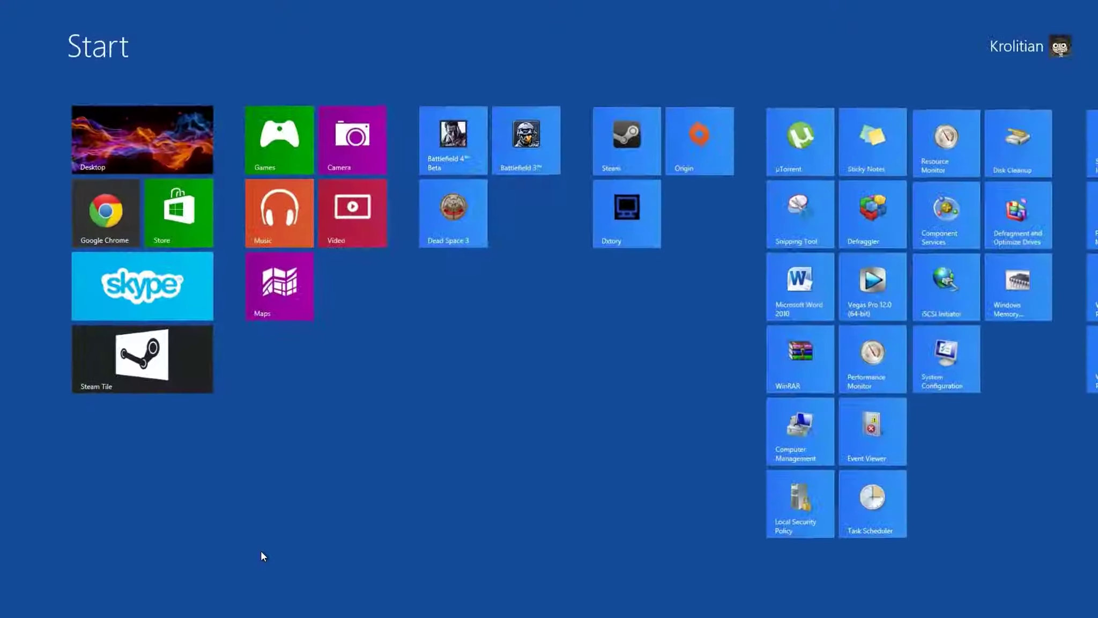
key("Escape")
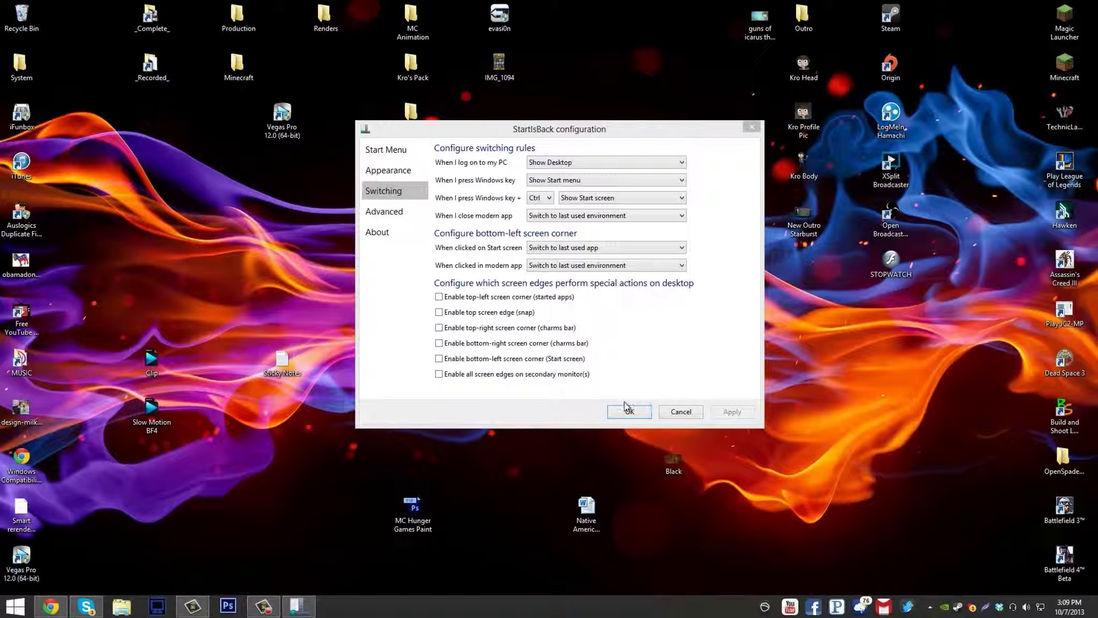
- Tick the top-right and bottom-right charms-bar corners, leaving the top-left corner action off
left_click(439, 298)
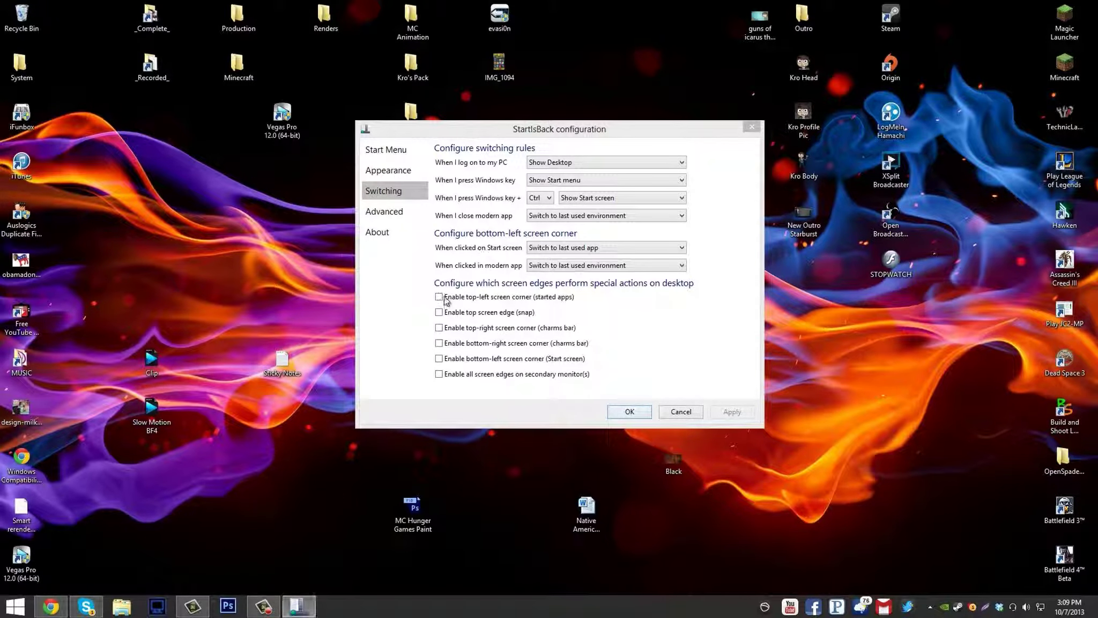
left_click(443, 328)
left_click(455, 344)
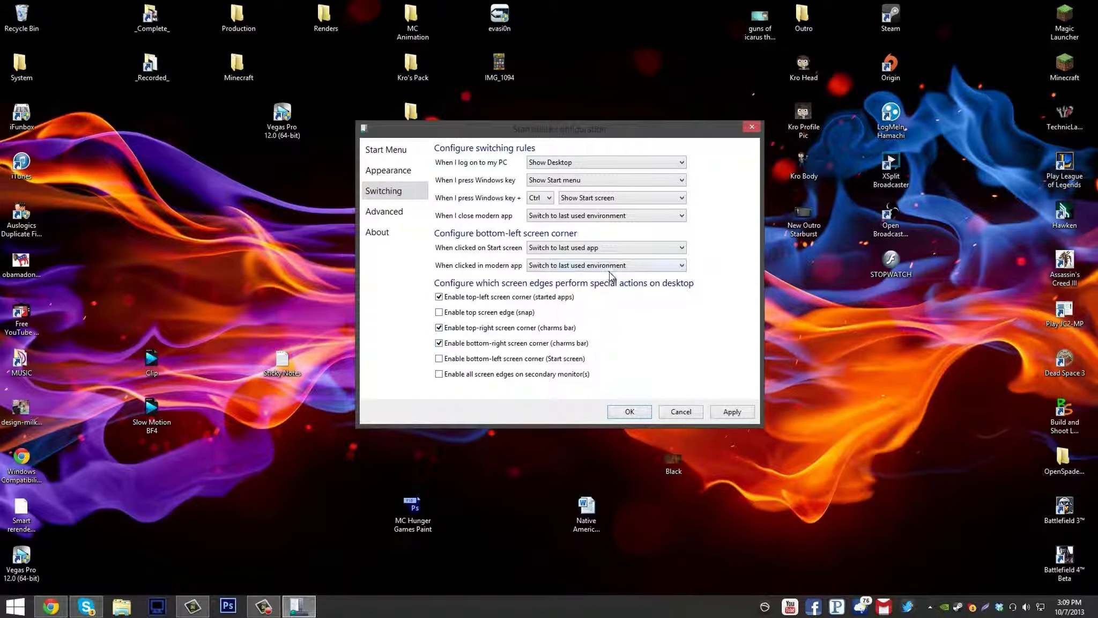
left_click(507, 298)
- Try Show Start screen at logon, then set logon back to Show Desktop and test Ctrl+Windows key
left_click(595, 164)
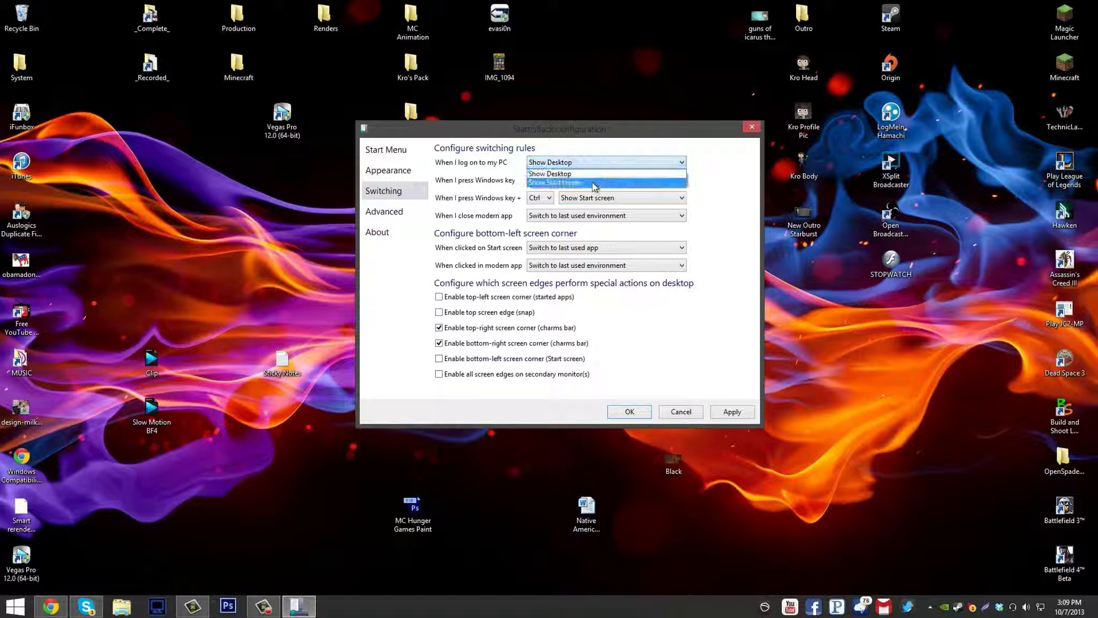
left_click(590, 181)
left_click(588, 180)
left_click(582, 191)
left_click(571, 162)
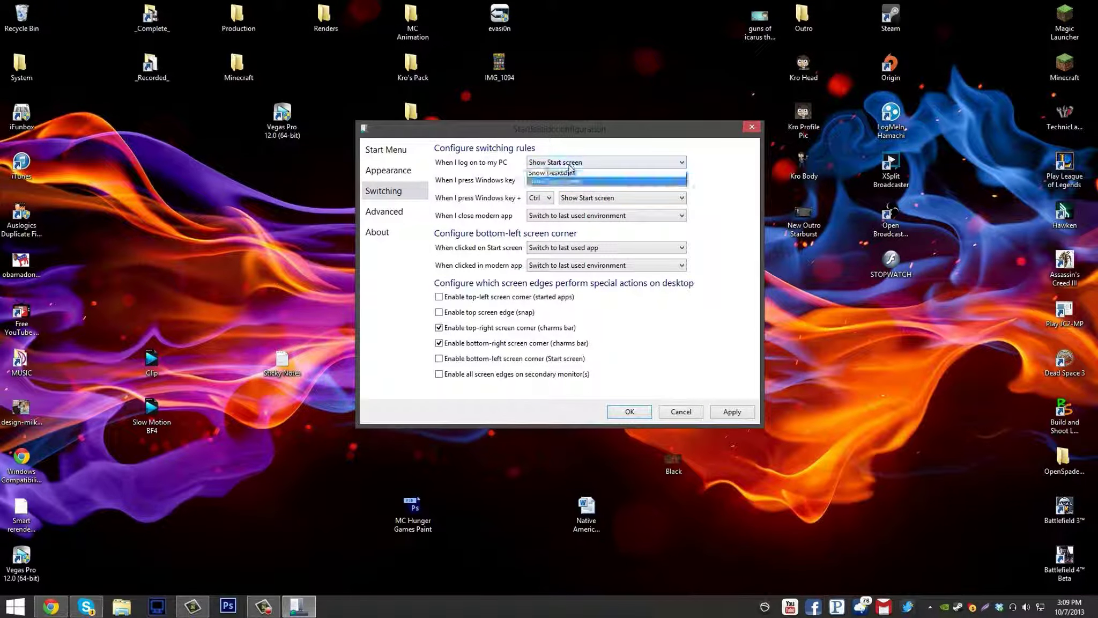
left_click(542, 170)
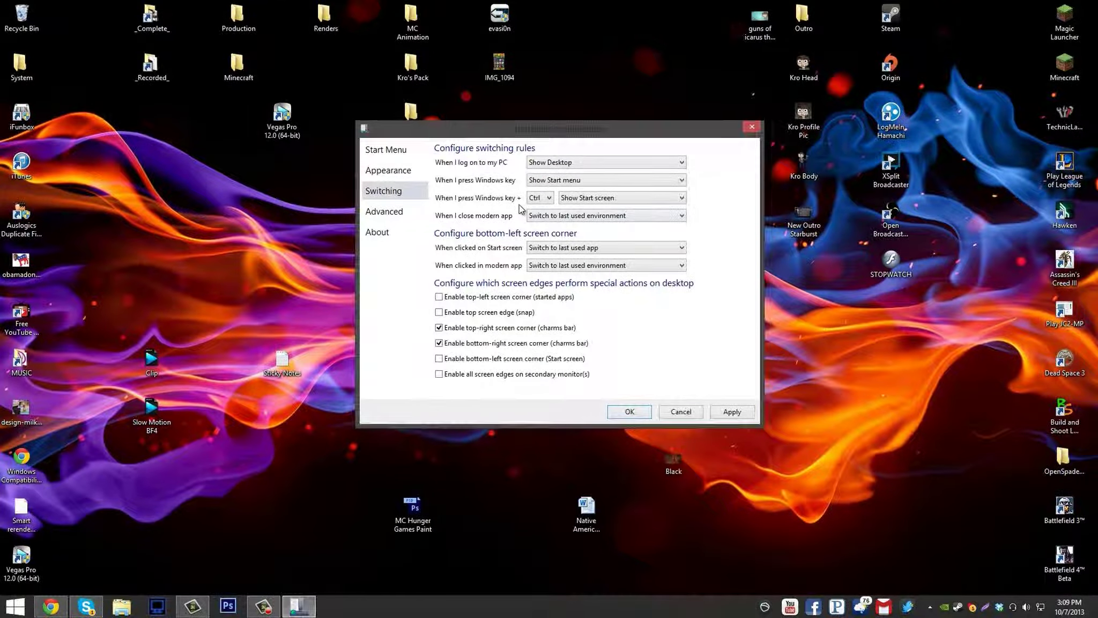
key("ctrl+super")
key("super")
- Set the Windows key to Show Start screen and Ctrl+Windows key to Show Start menu, apply, and test
left_click(577, 180)
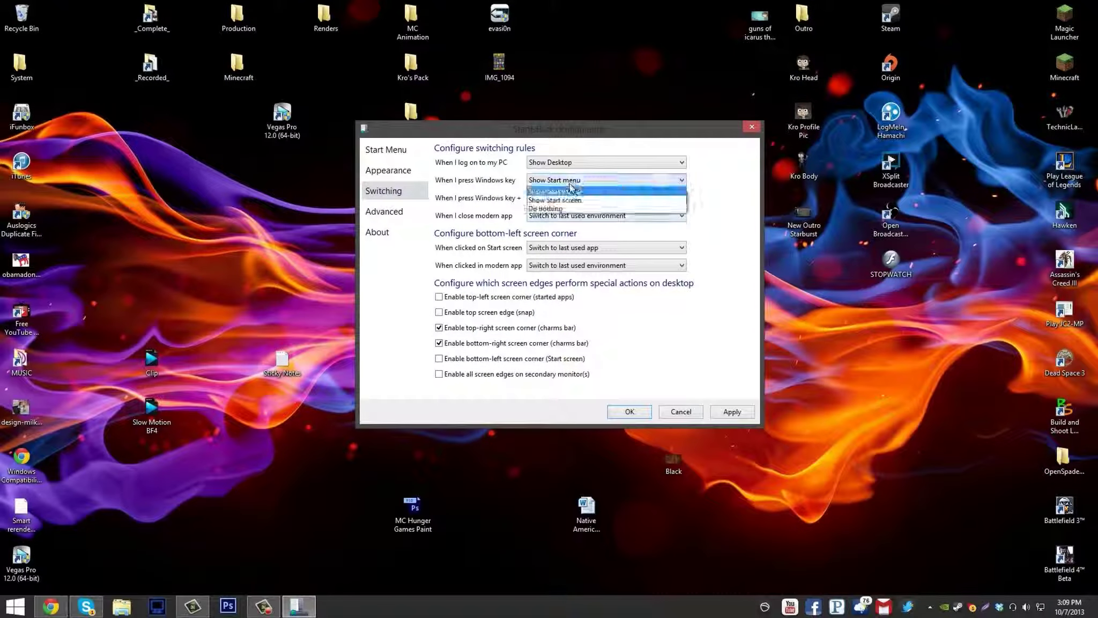
left_click(577, 189)
left_click(547, 198)
left_click(590, 198)
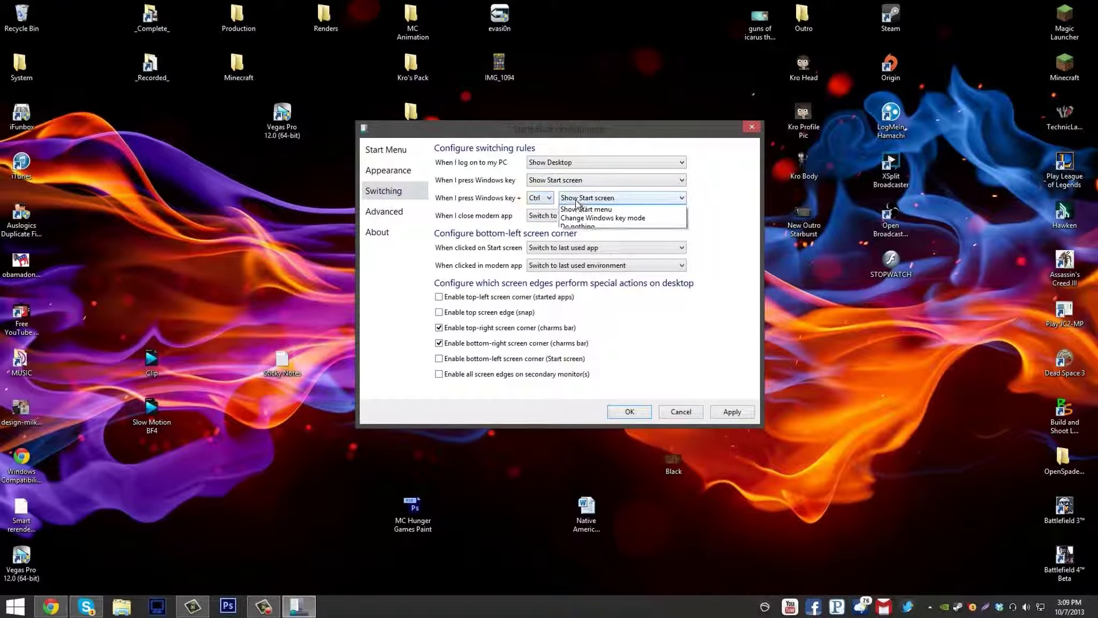
left_click(589, 207)
left_click(725, 412)
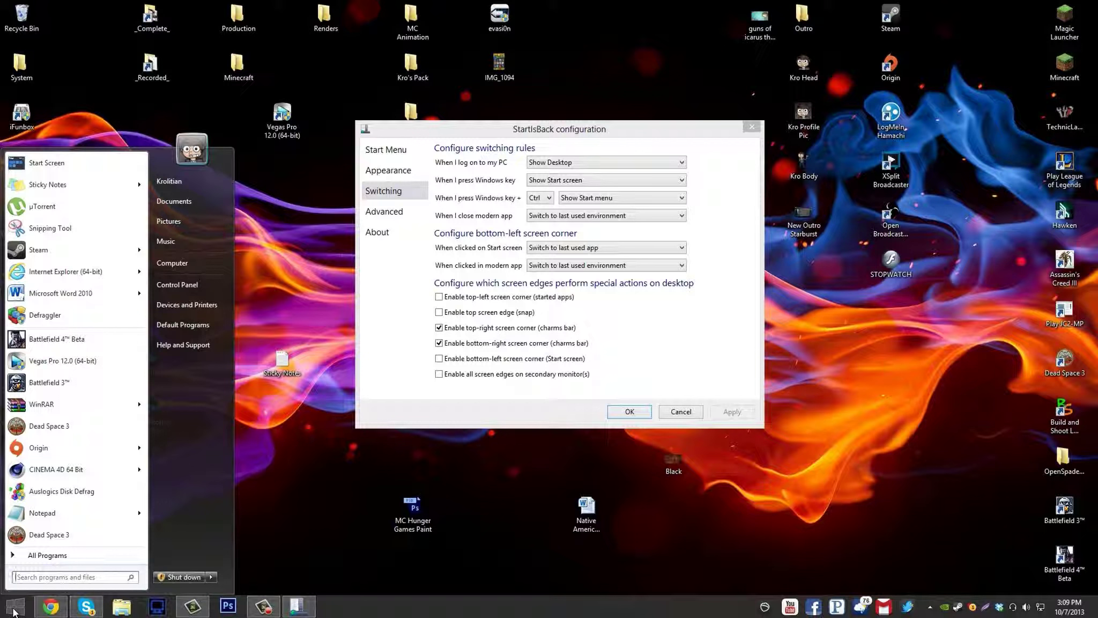
left_click(14, 610)
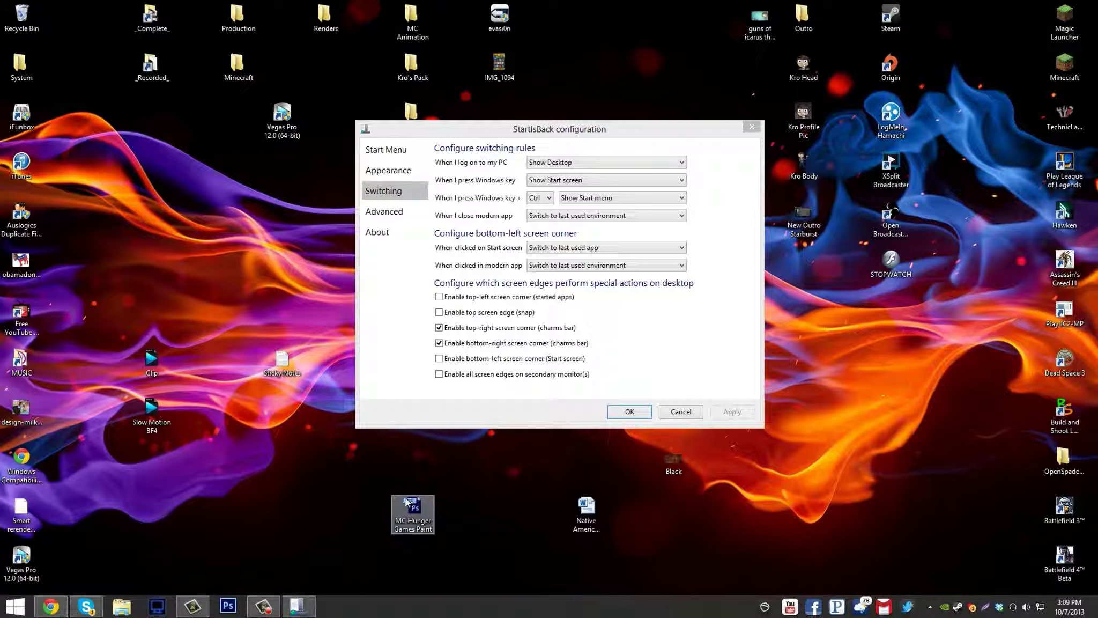
key("super")
key("super")
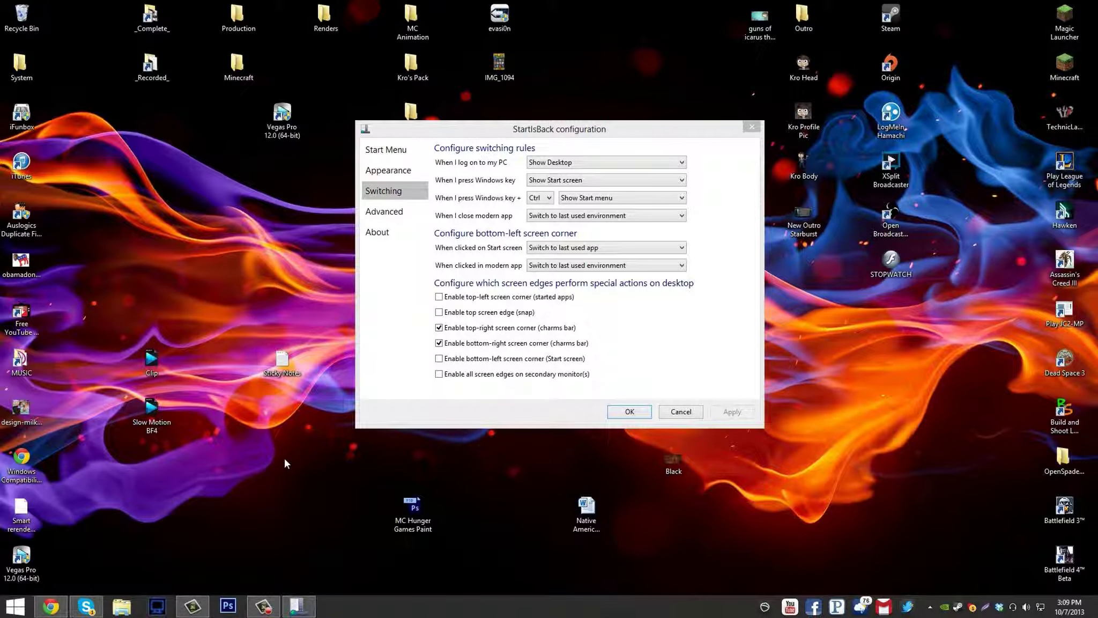
key("super")
key("super")
- On the Appearance page, apply the Windows 7 Start orb and preview it on the taskbar
left_click(420, 158)
left_click(392, 178)
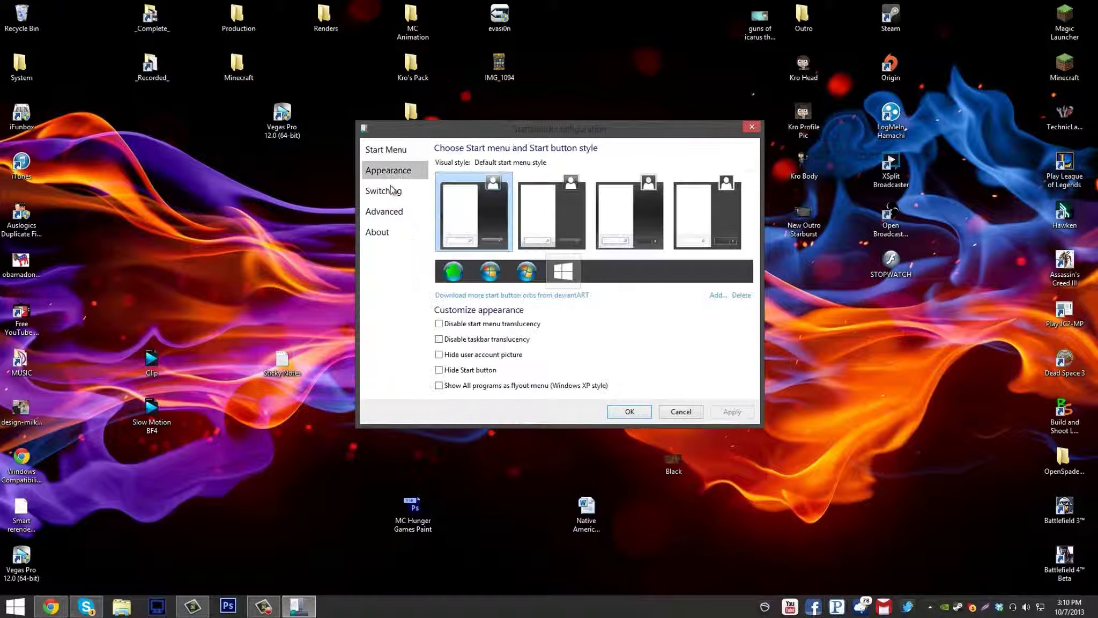
left_click(538, 276)
left_click(719, 412)
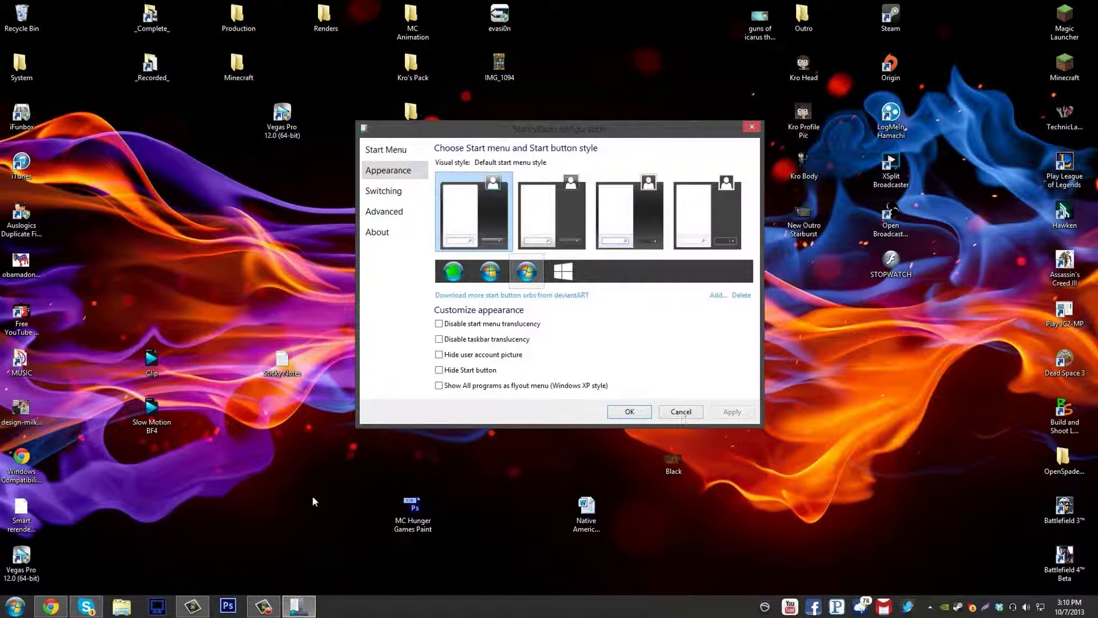
left_click(15, 607)
left_click(17, 610)
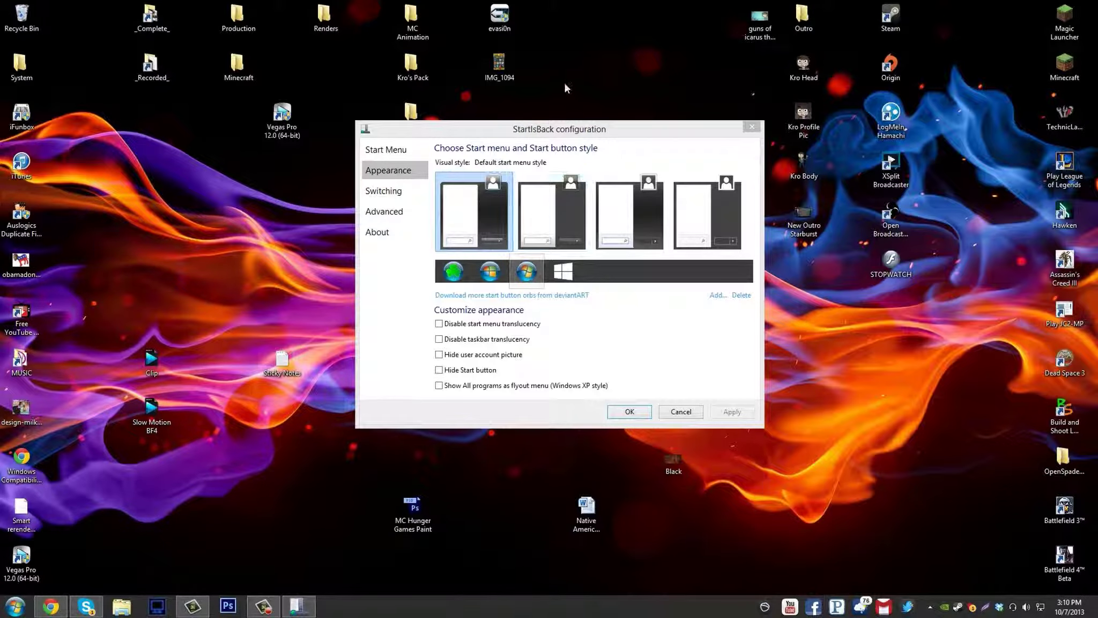
- Reposition the configuration window and apply the Windows 8 logo Start orb
left_click_drag(549, 130, 198, 370)
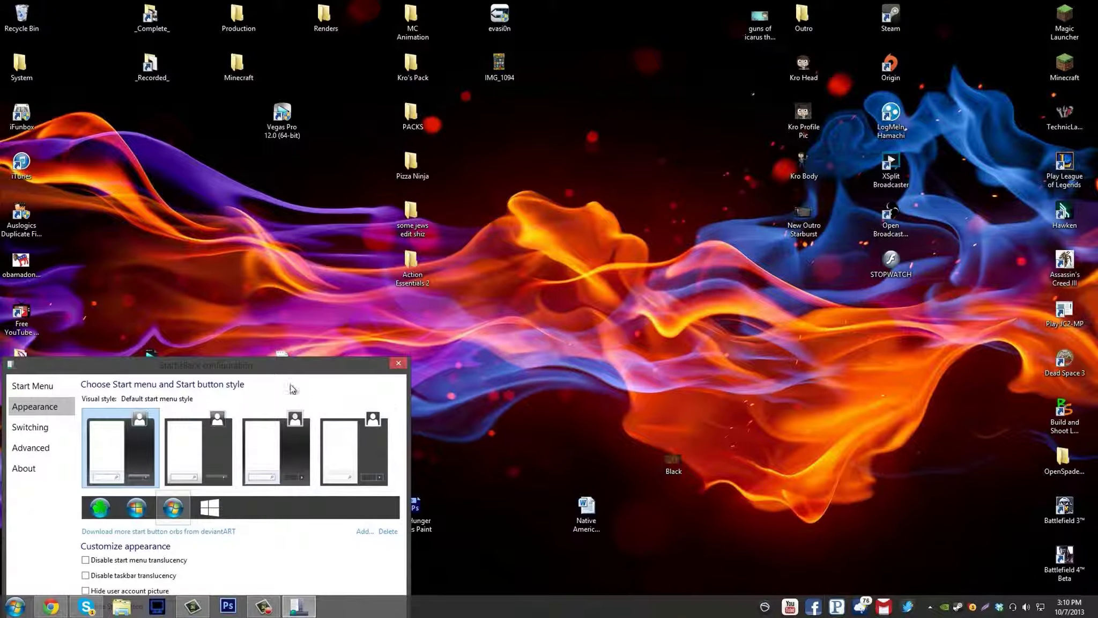
left_click_drag(299, 362, 482, 210)
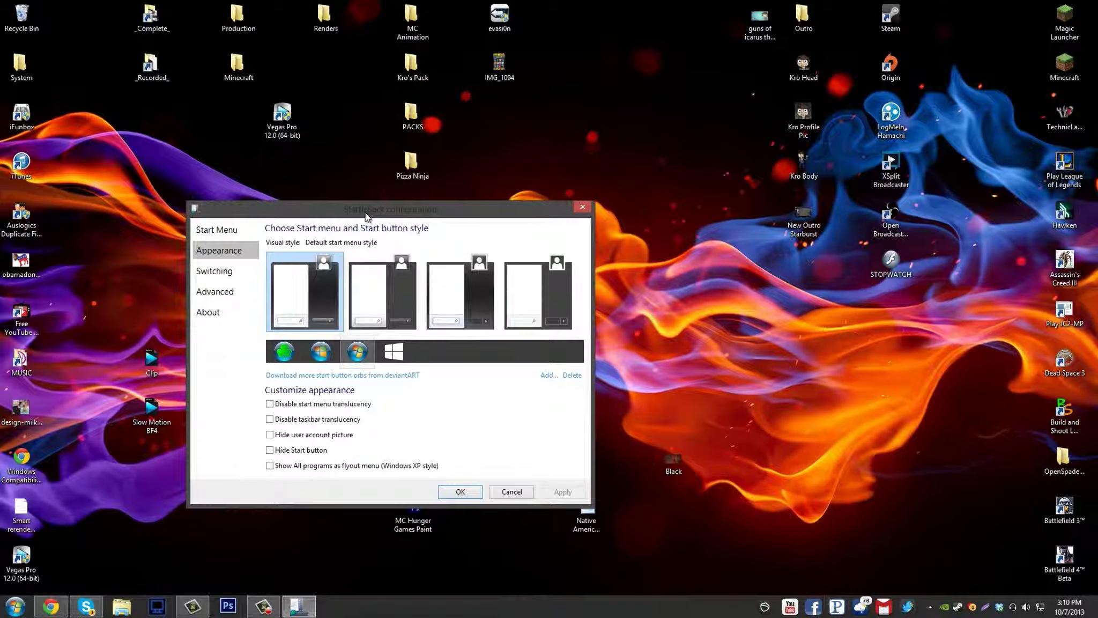
left_click_drag(366, 213, 547, 272)
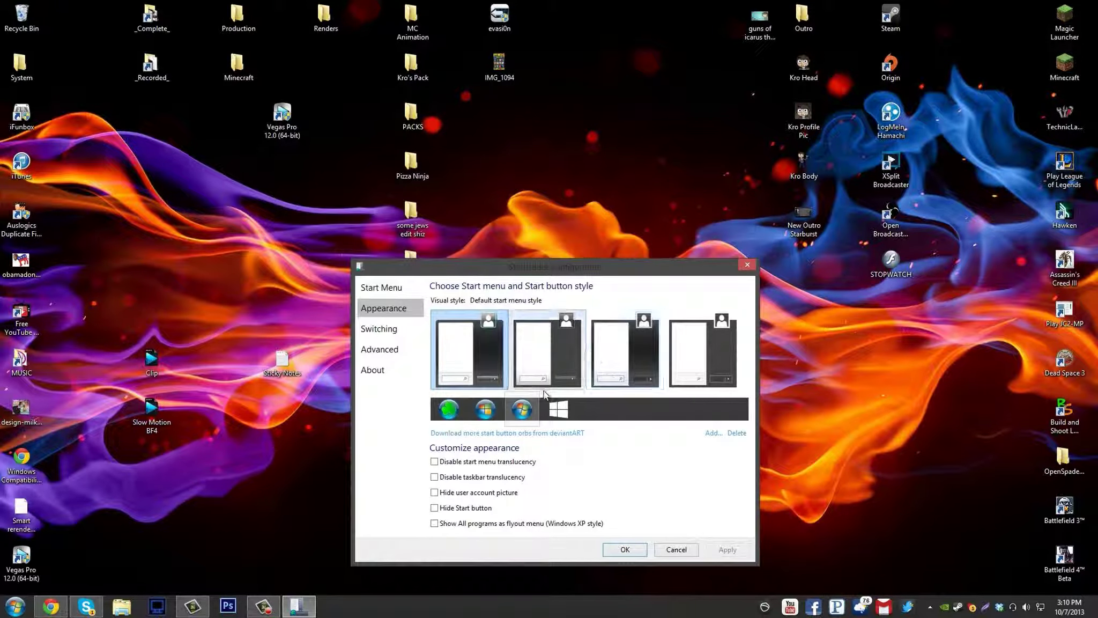
left_click(721, 555)
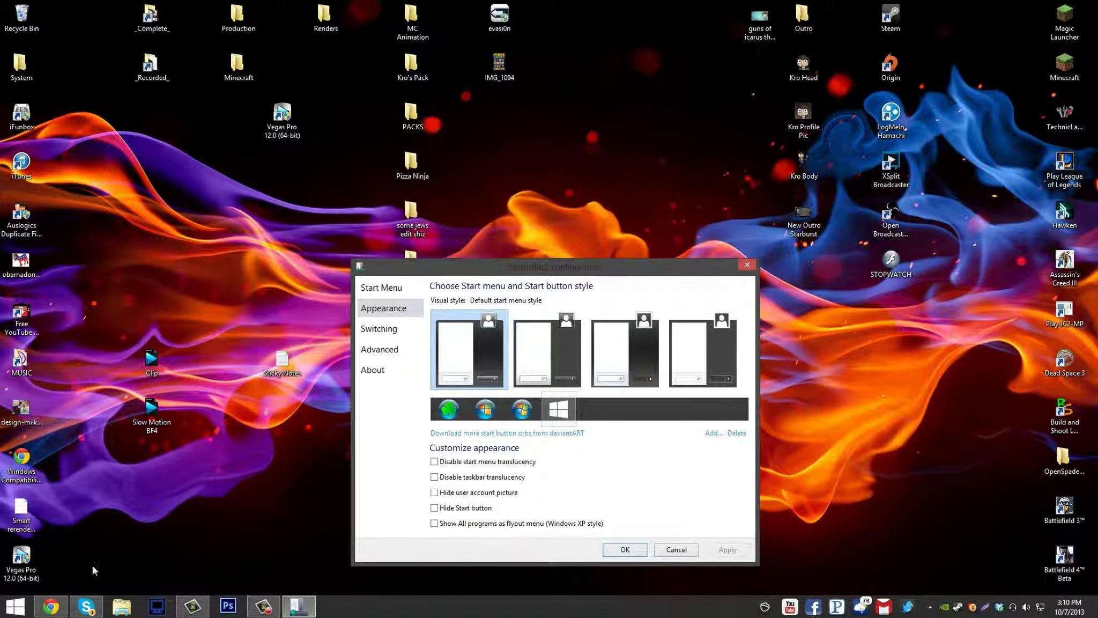
- Browse the Switching, Advanced and About pages, selecting the About page's credits text
left_click(386, 326)
left_click(390, 350)
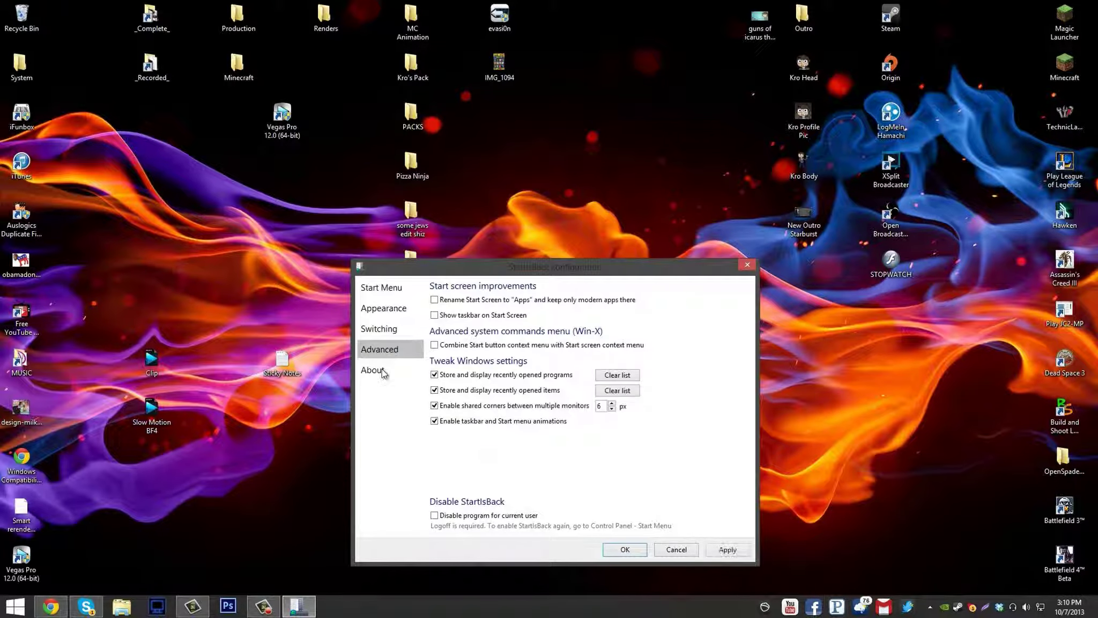
left_click(379, 370)
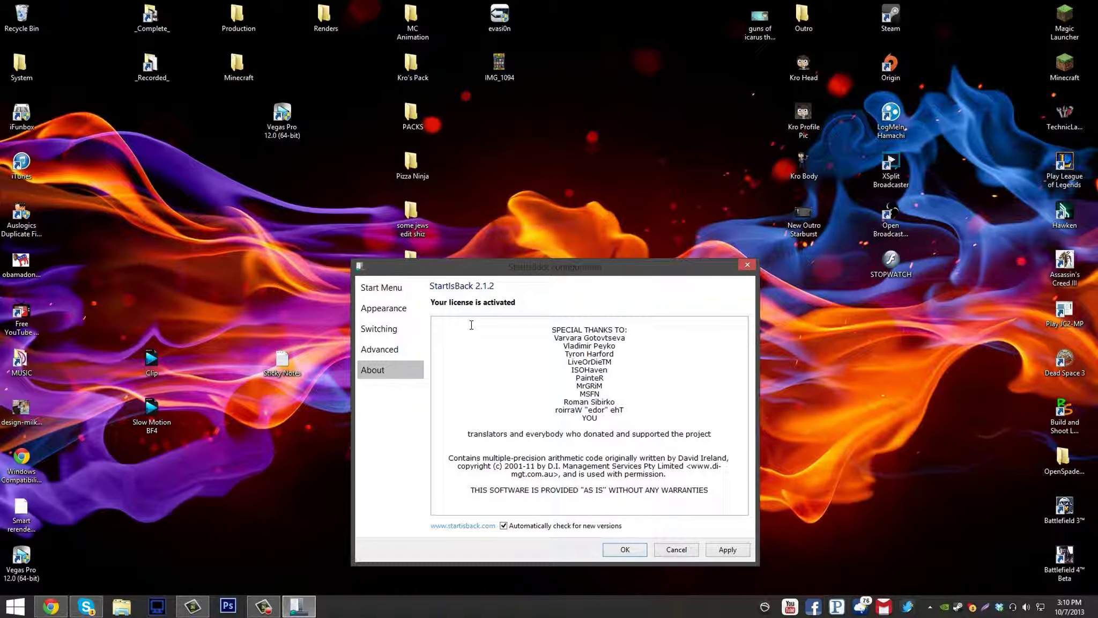
left_click_drag(472, 325, 728, 501)
left_click(417, 372)
- Step back through Advanced, Switching and Start Menu, then save and close the configuration with OK
left_click(389, 350)
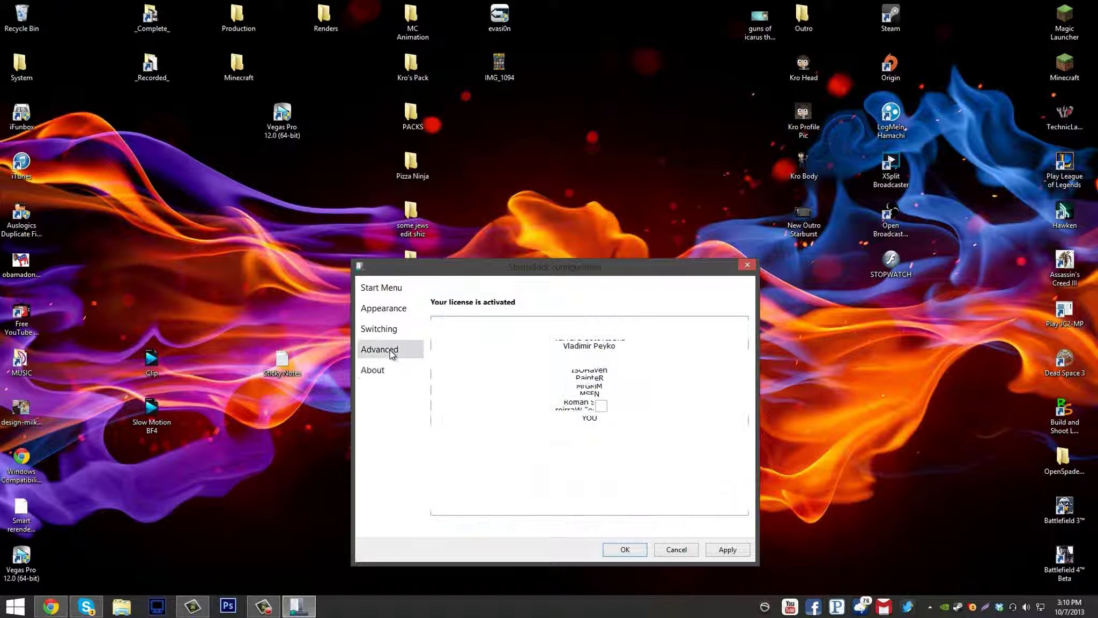
left_click(384, 328)
left_click(386, 293)
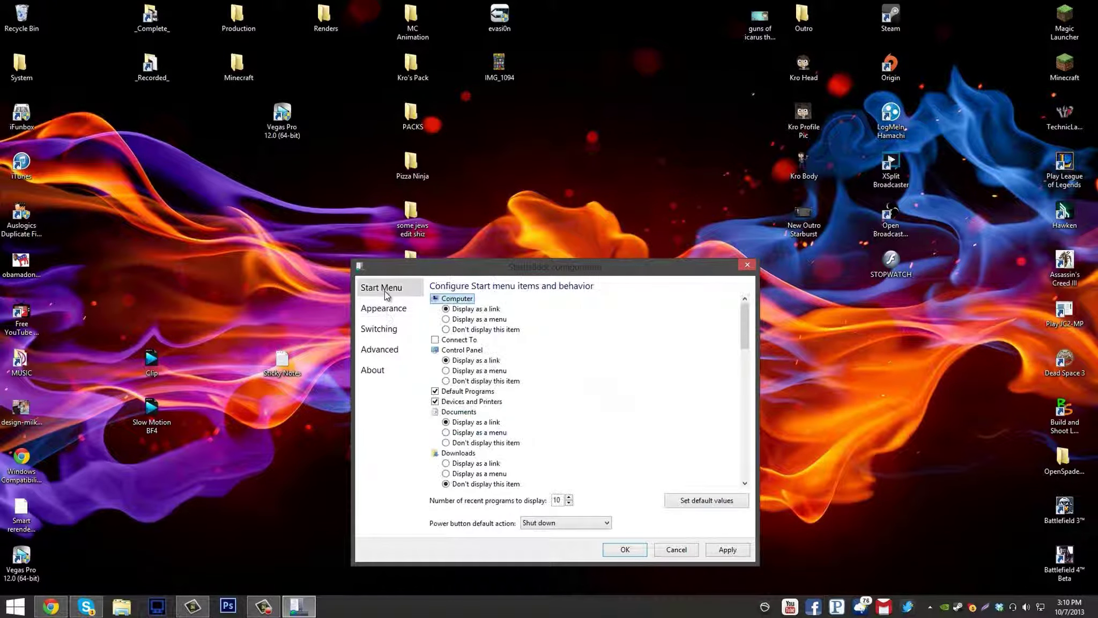
left_click(635, 551)
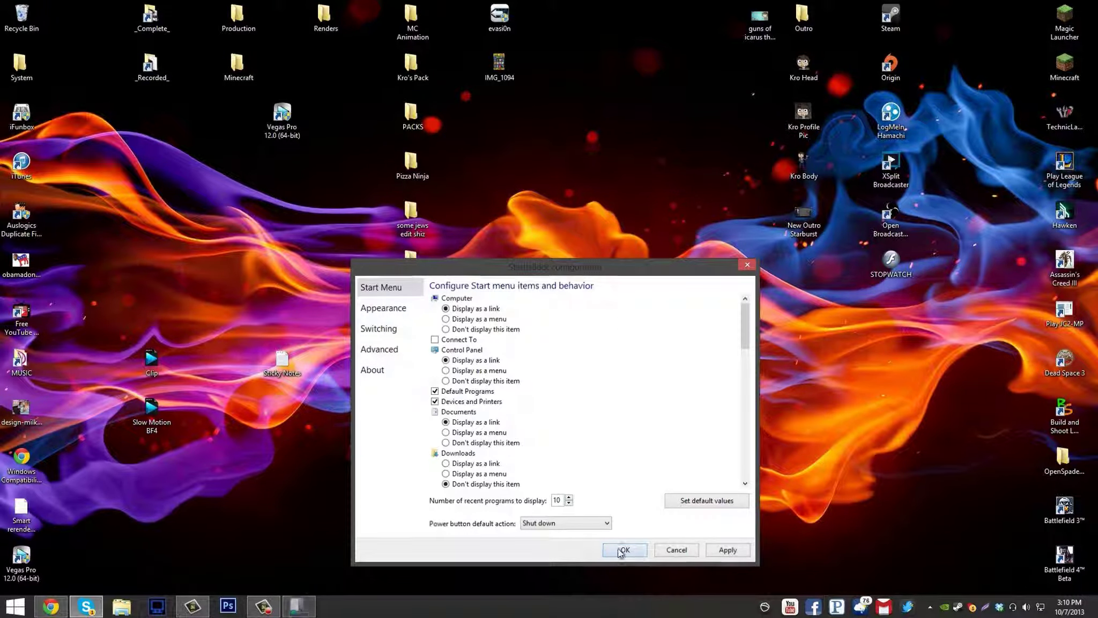
left_click(15, 608)
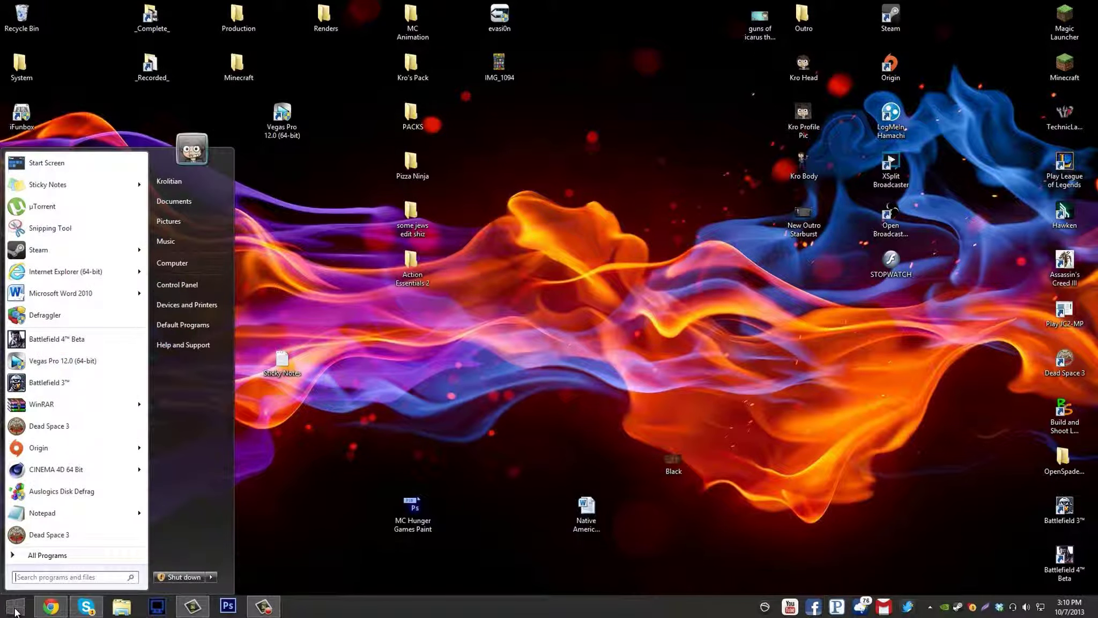
left_click(14, 608)
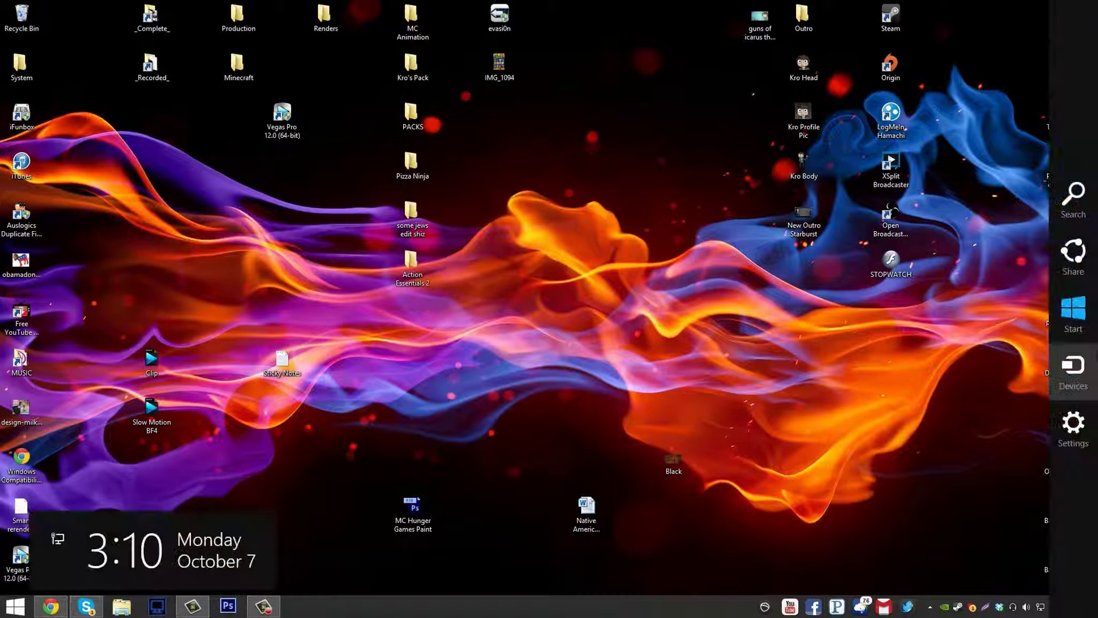
key("super")
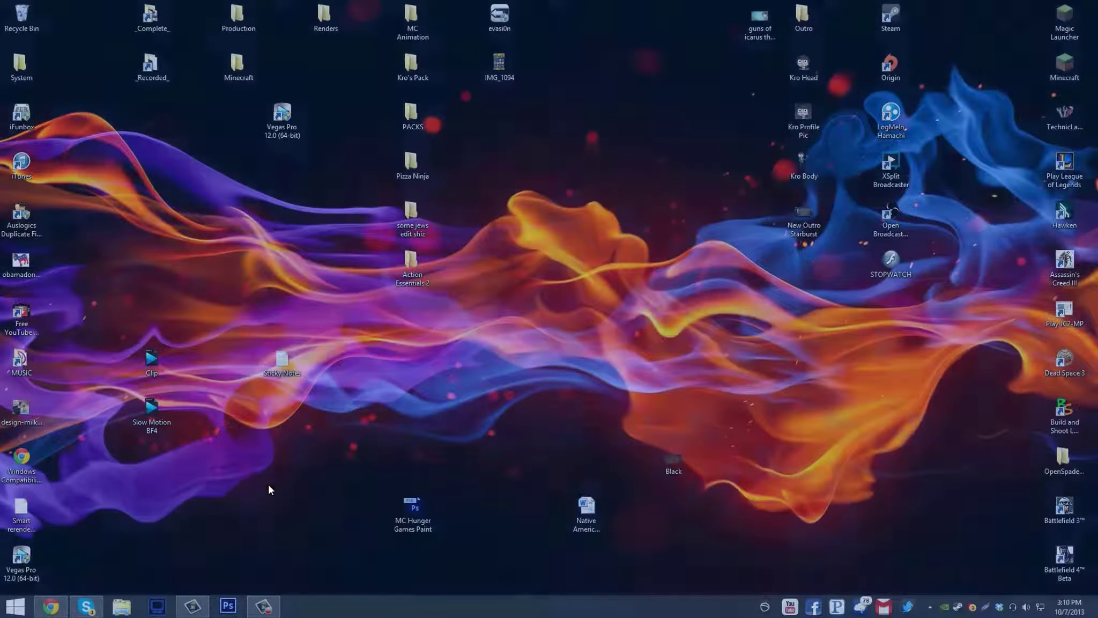
key("super")
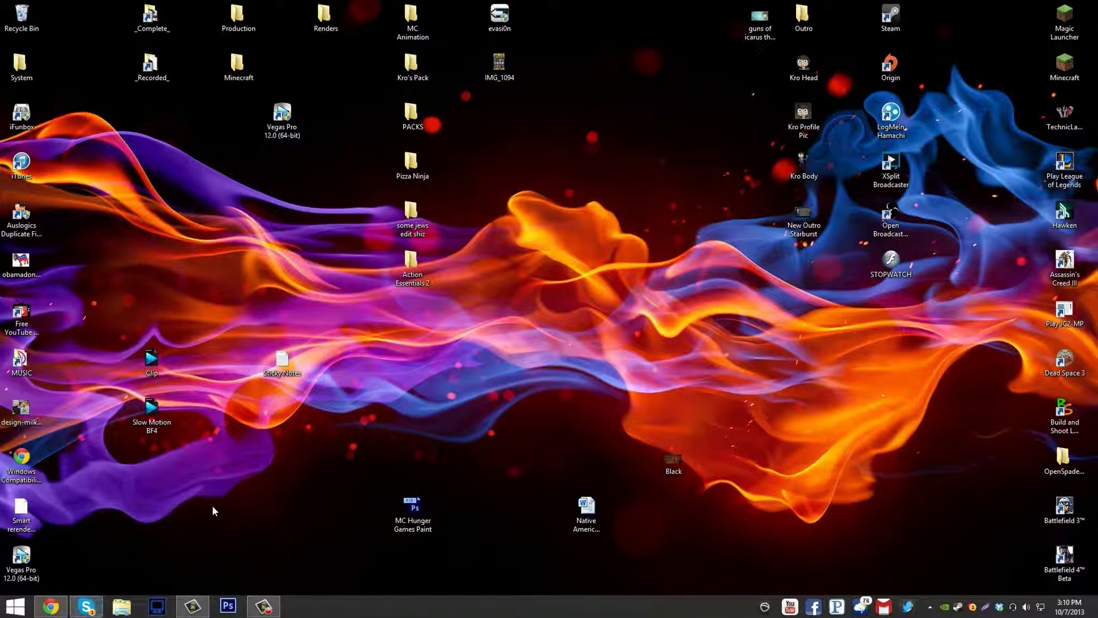
left_click_drag(229, 512, 85, 250)
left_click(87, 414)
left_click(15, 606)
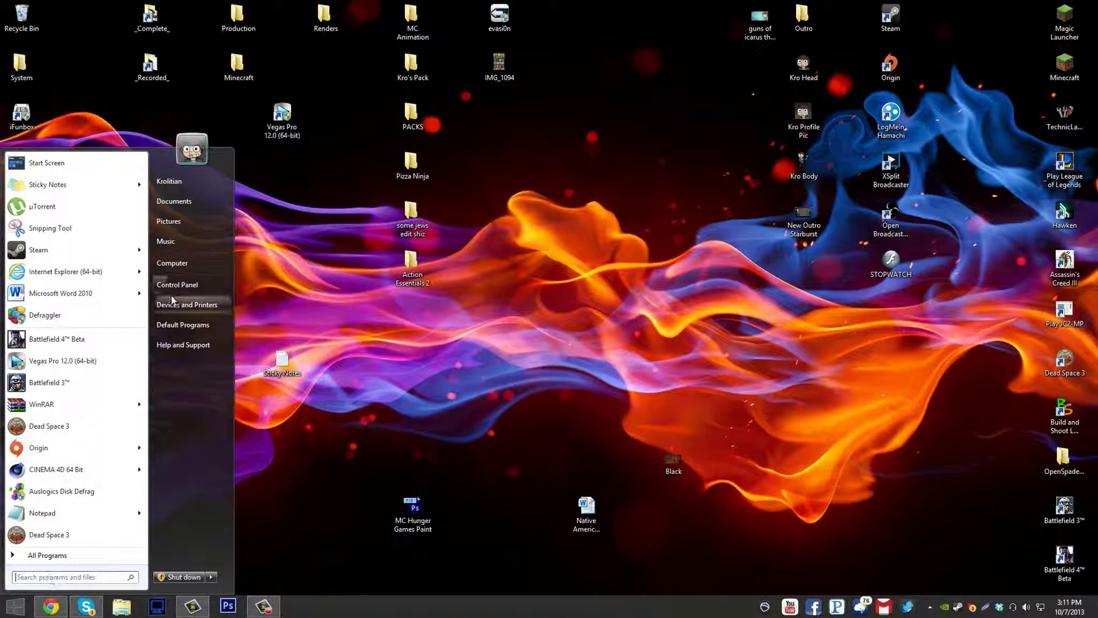
left_click(186, 286)
left_click(668, 331)
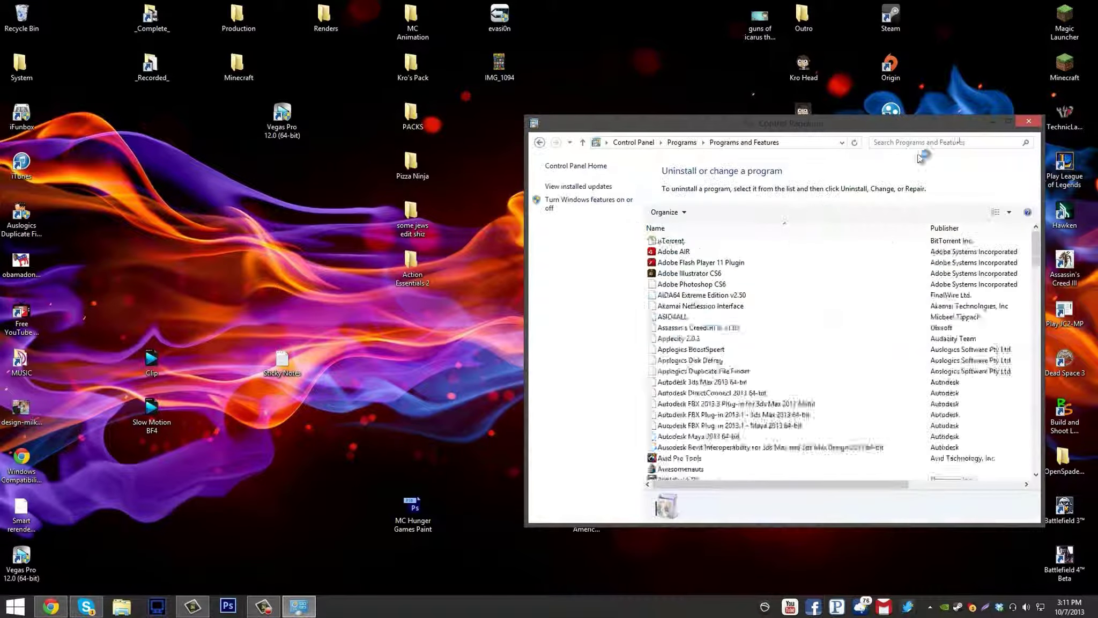
key("alt+F4")
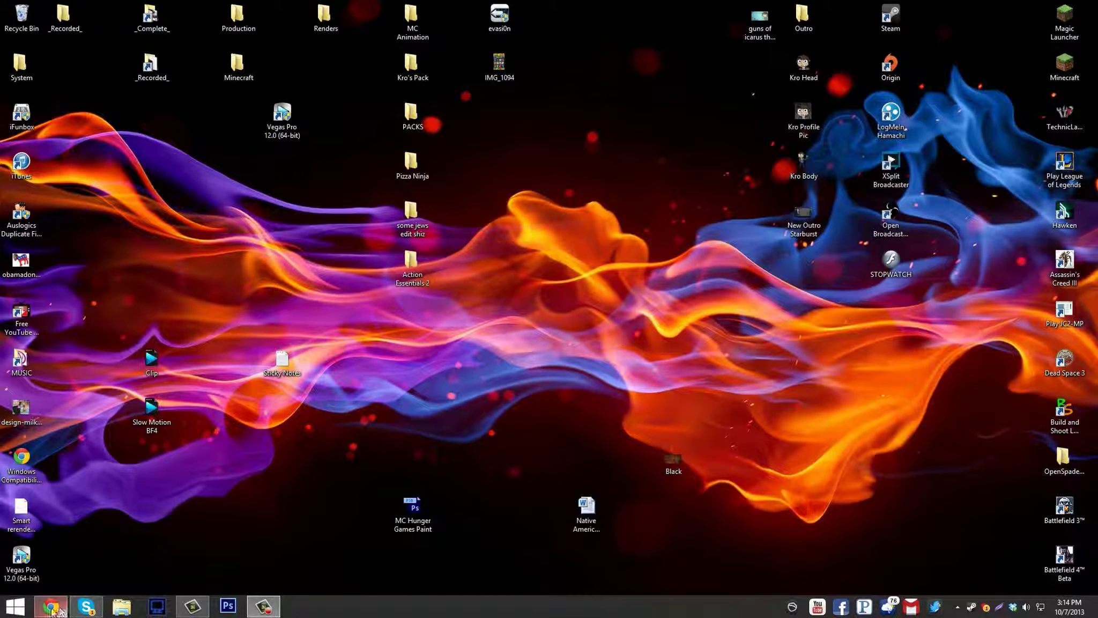
left_click(15, 606)
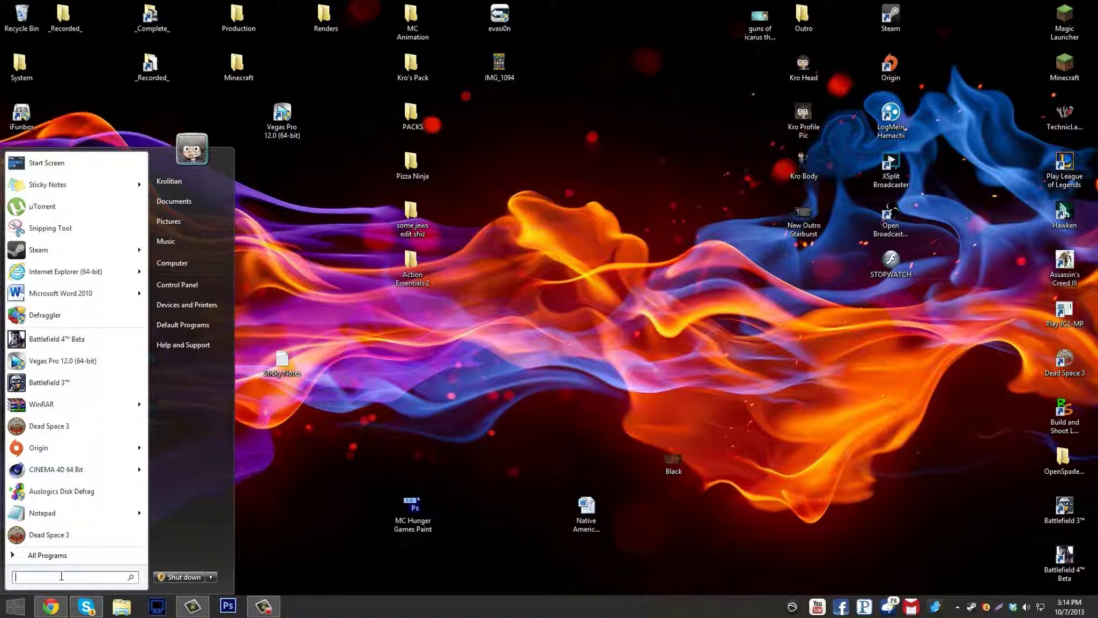
type("msconn")
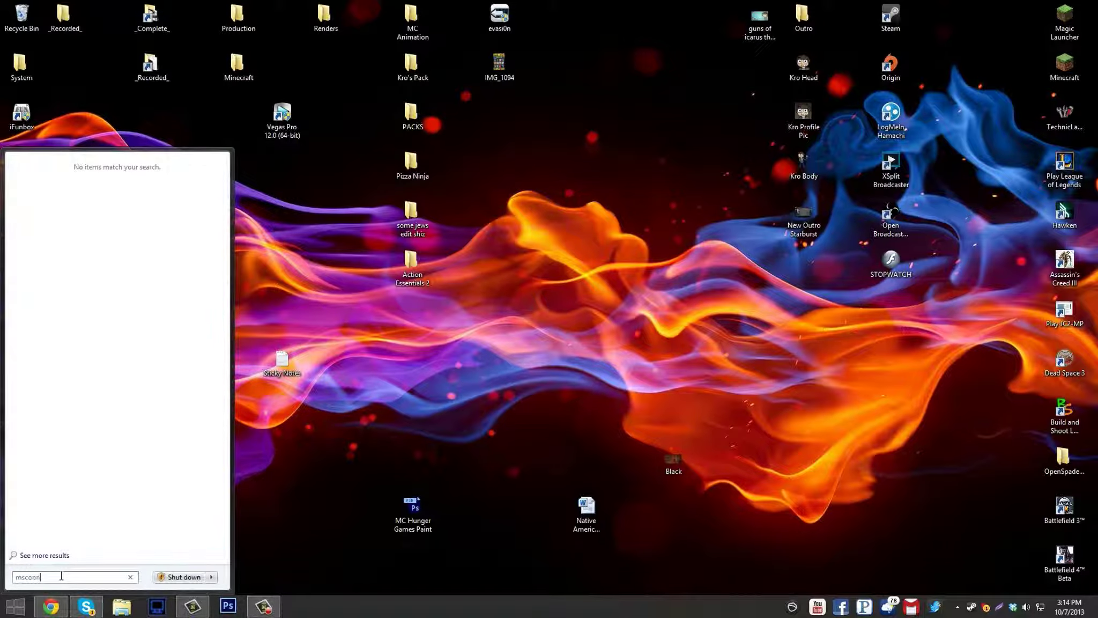
key("BackSpace")
type("fig")
left_click(130, 577)
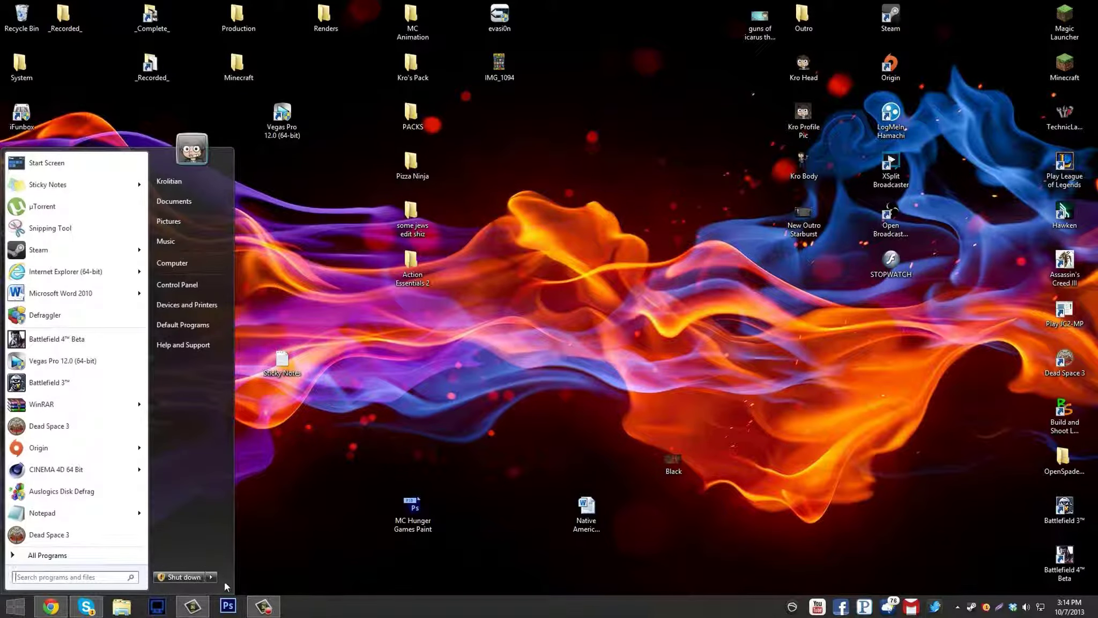
mouse_move(214, 578)
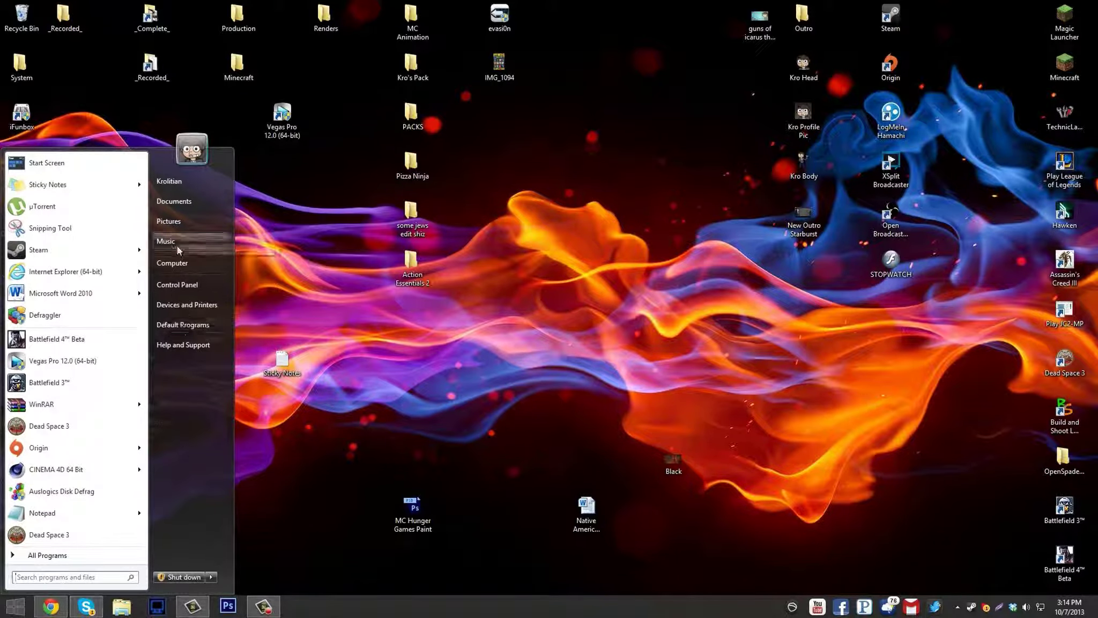
left_click(175, 261)
double_click(353, 223)
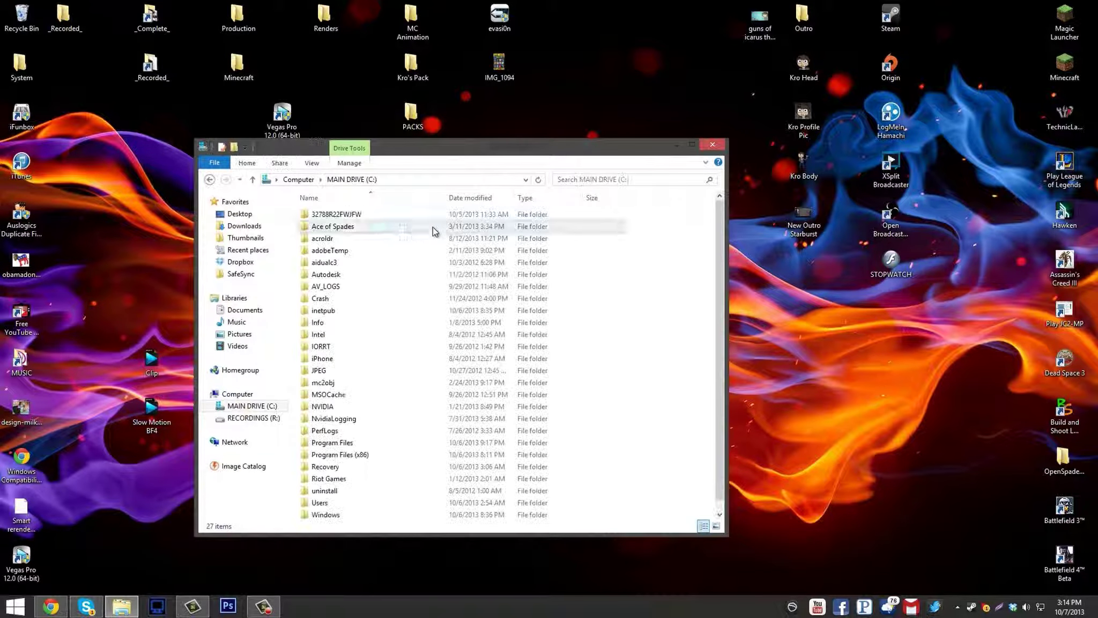
left_click(712, 144)
left_click(15, 606)
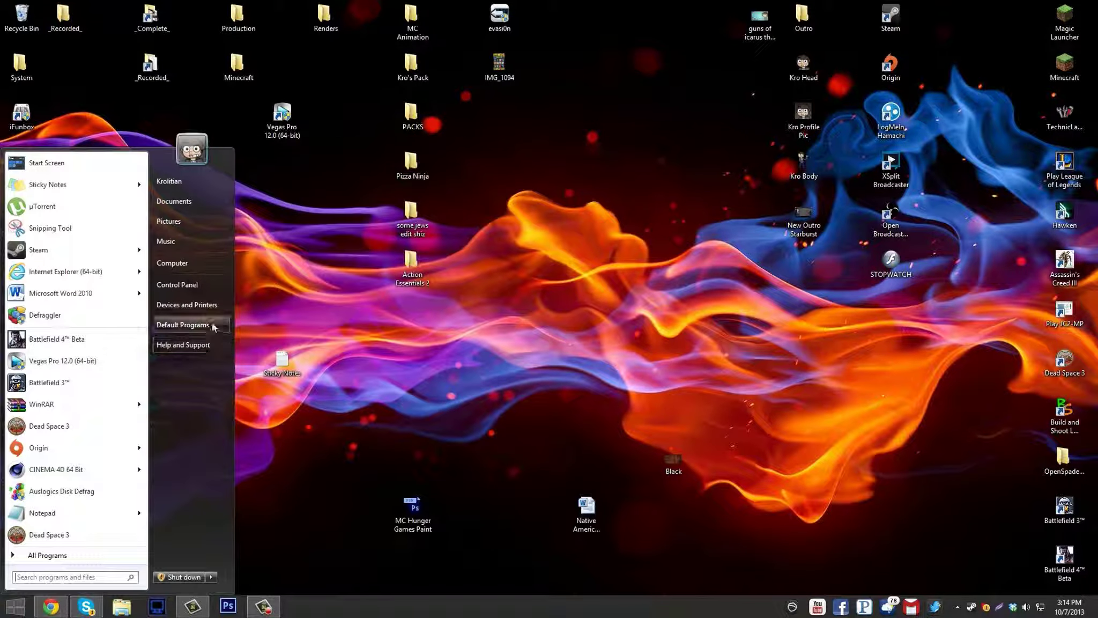
- Open User Accounts from the Start menu picture, then follow 'Make changes to my account in PC settings'
left_click(191, 150)
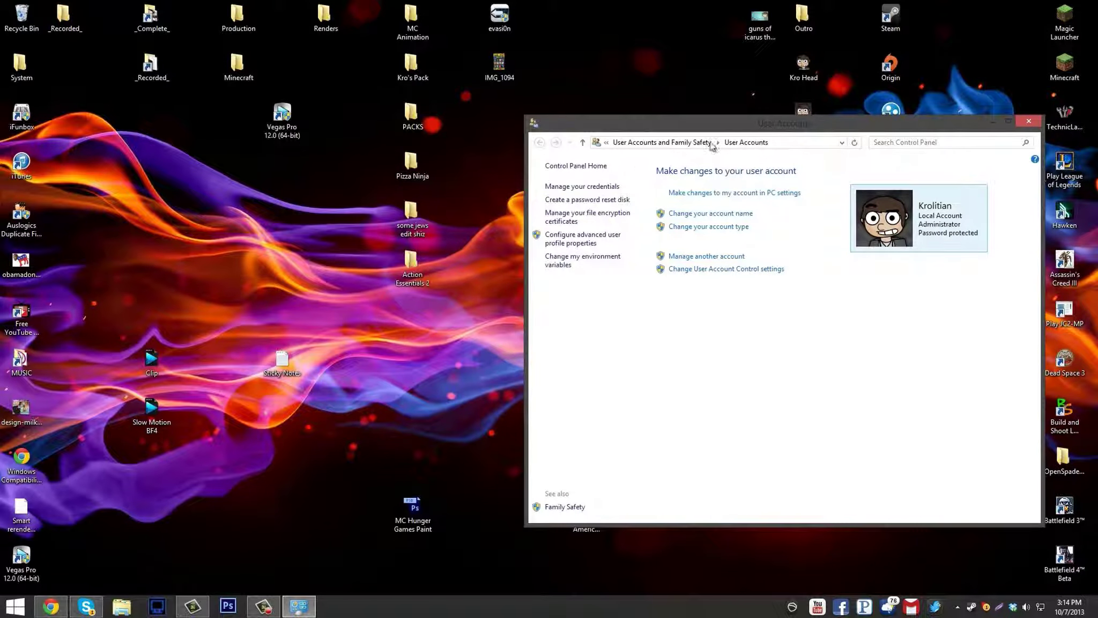
left_click_drag(710, 124, 658, 106)
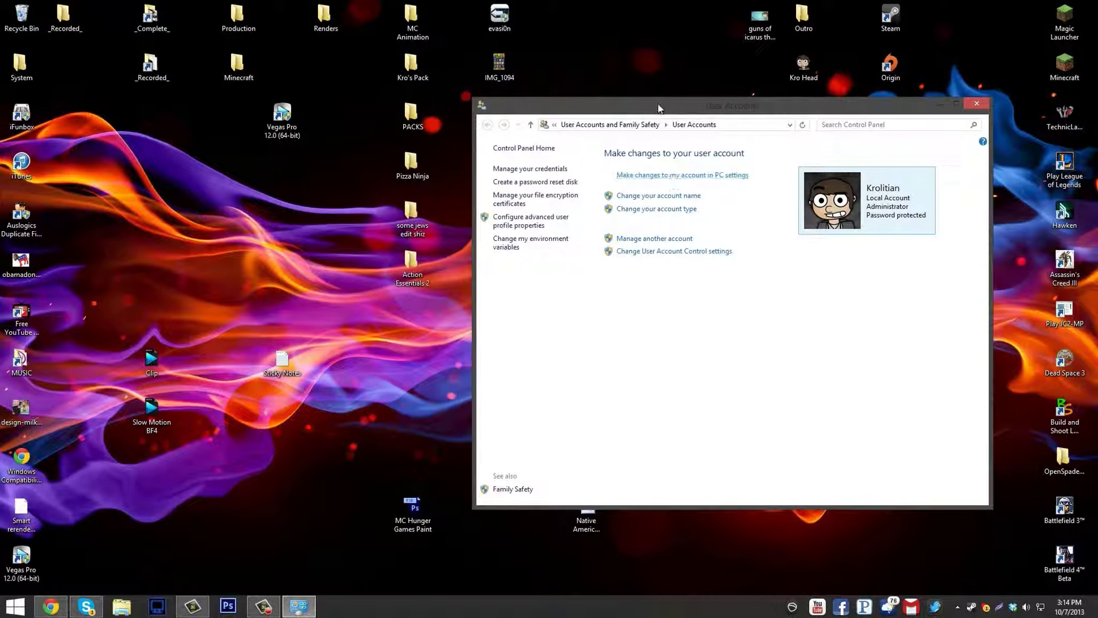
left_click(653, 177)
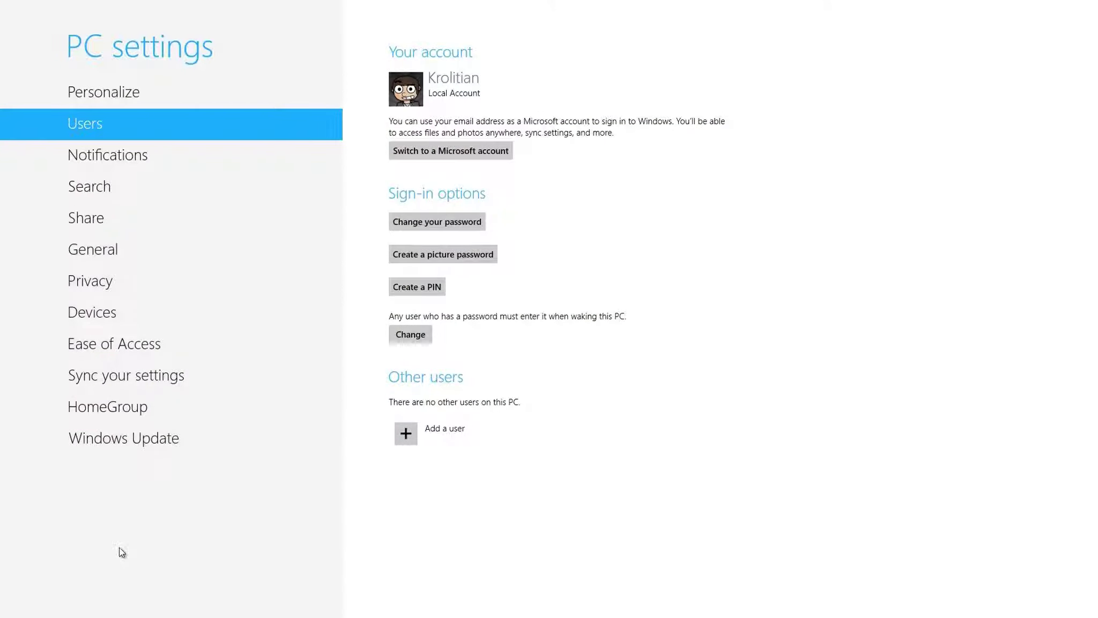
- Browse Personalize, Account picture and Users, then cancel the picture password setup without changes
left_click(159, 100)
left_click(579, 56)
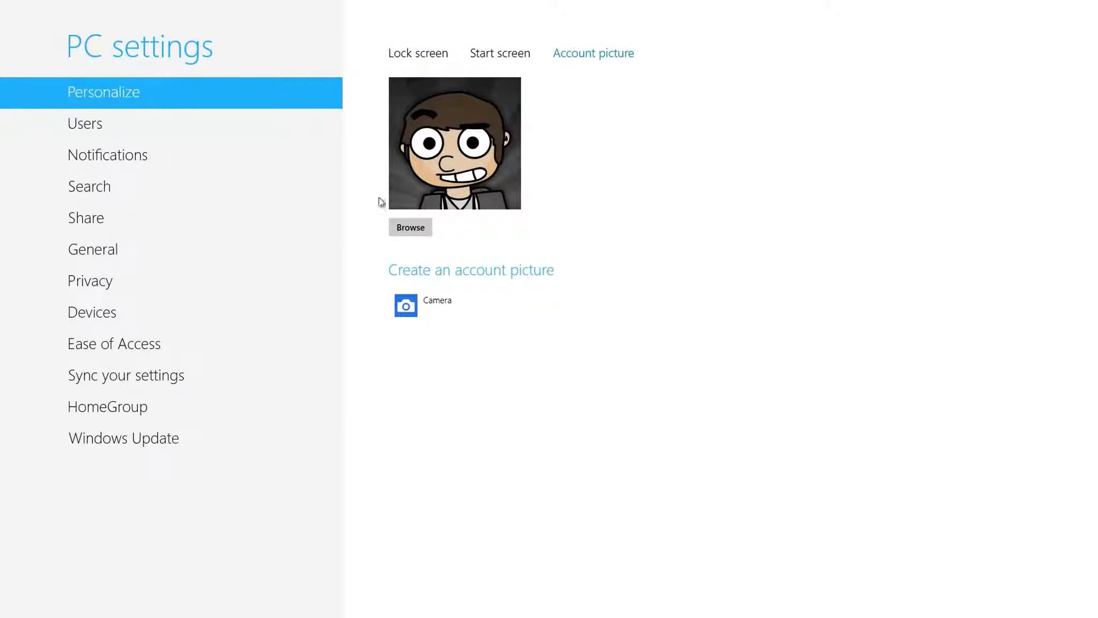
left_click(151, 125)
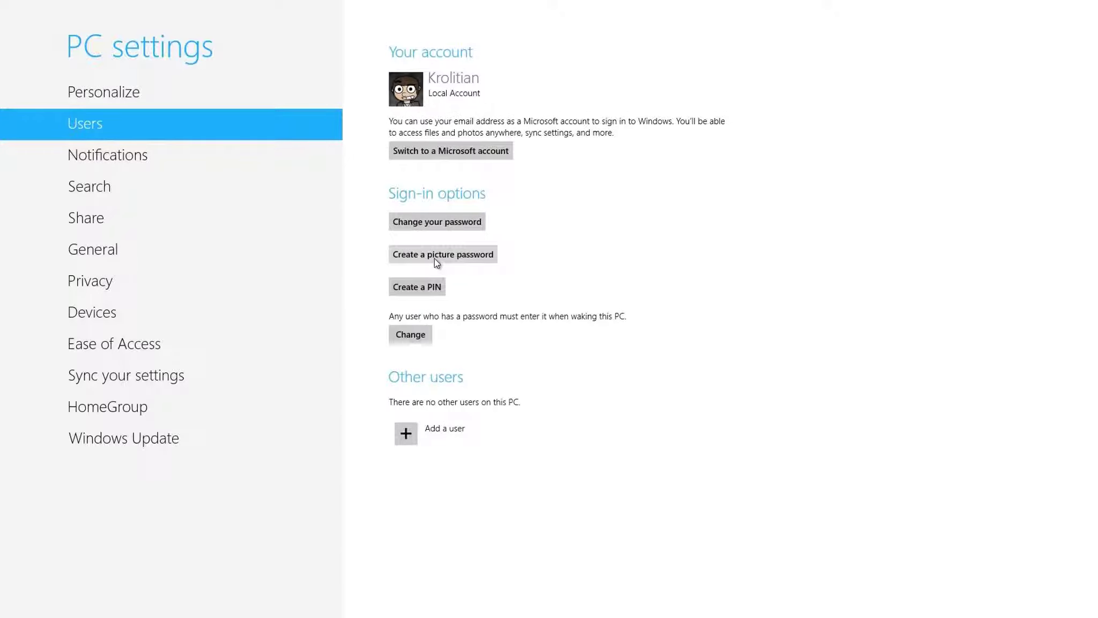
left_click(437, 255)
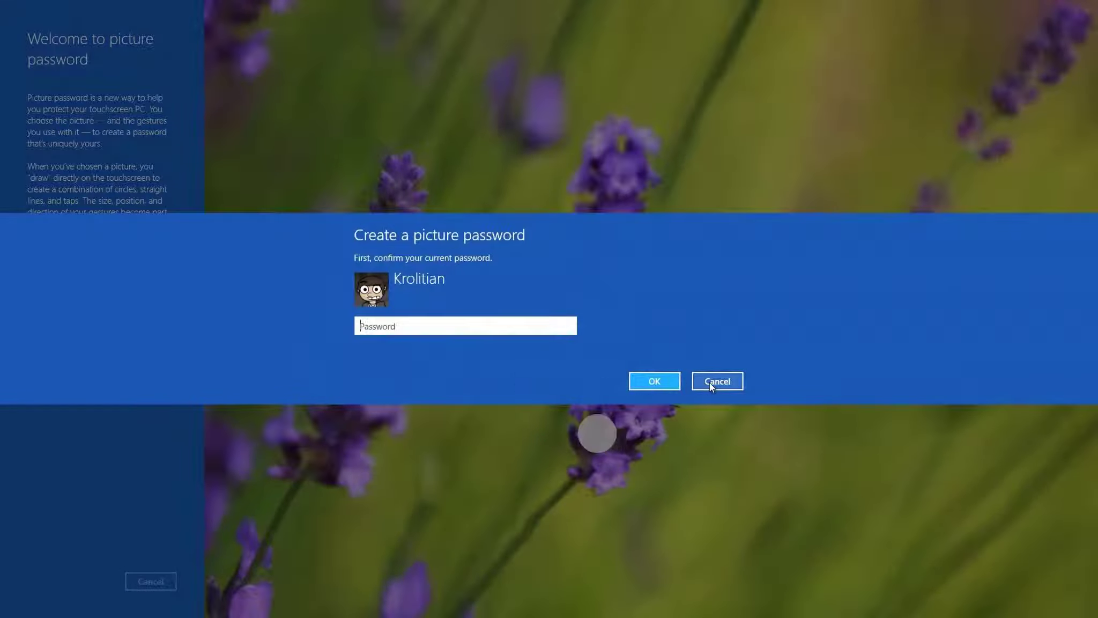
left_click(712, 382)
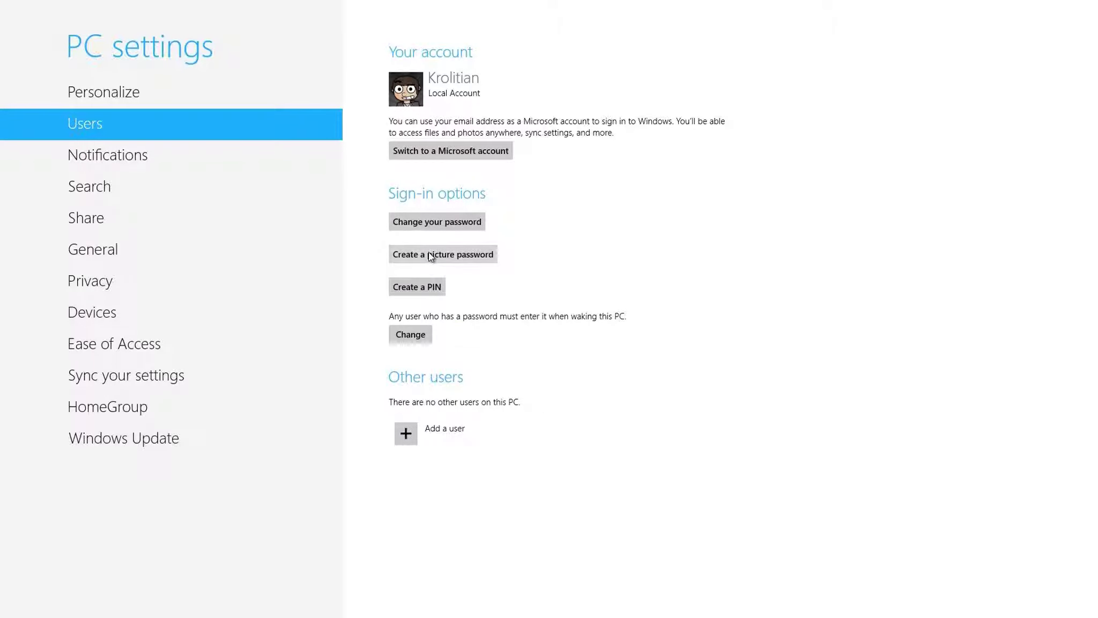
left_click(149, 93)
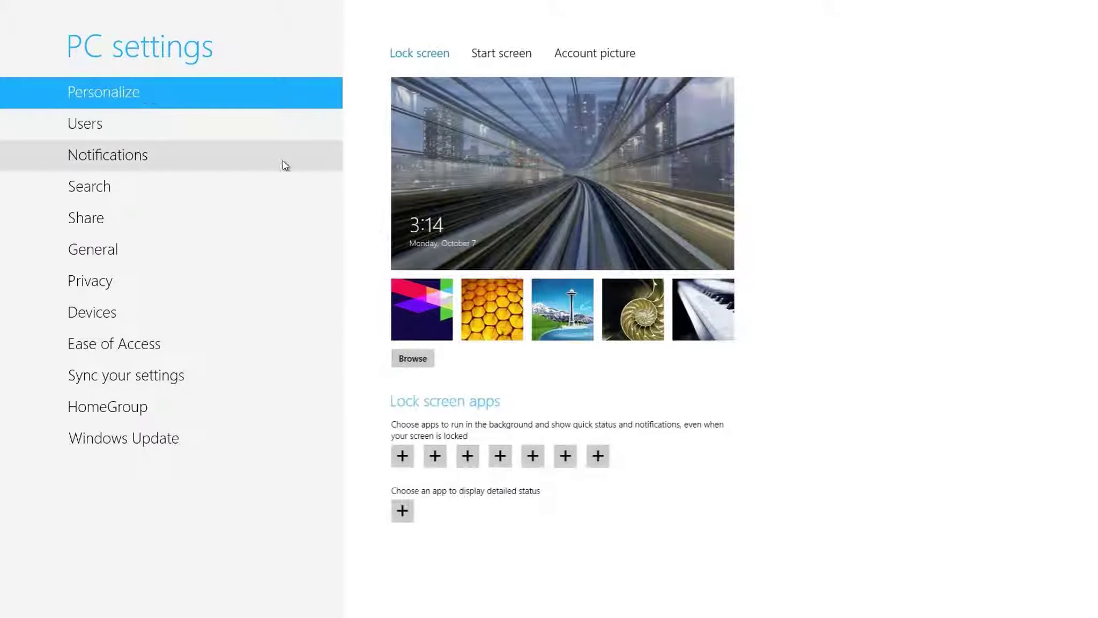
- Toggle between the Windows 8 Start screen and PC settings with the Windows key
key("super")
key("super")
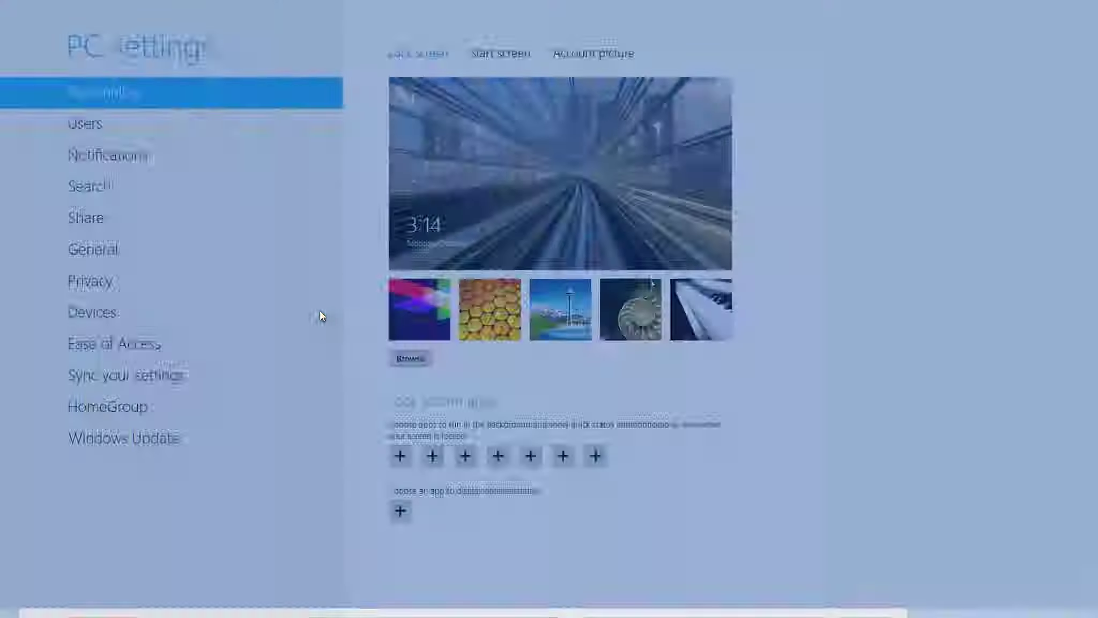
key("super")
key("super")
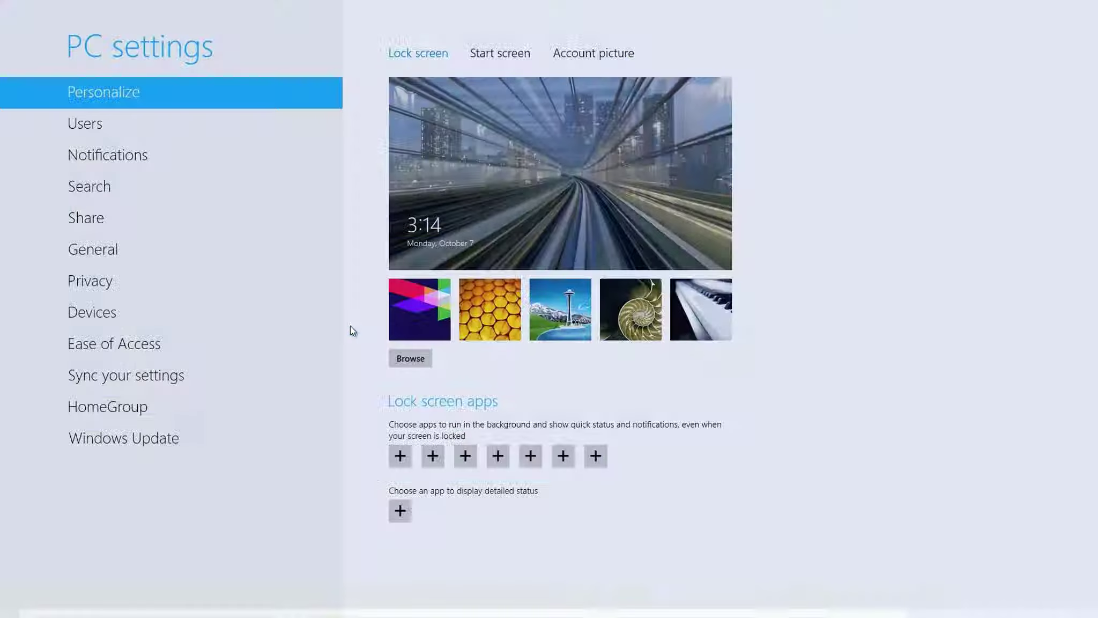
key("super")
key("super")
key("super")
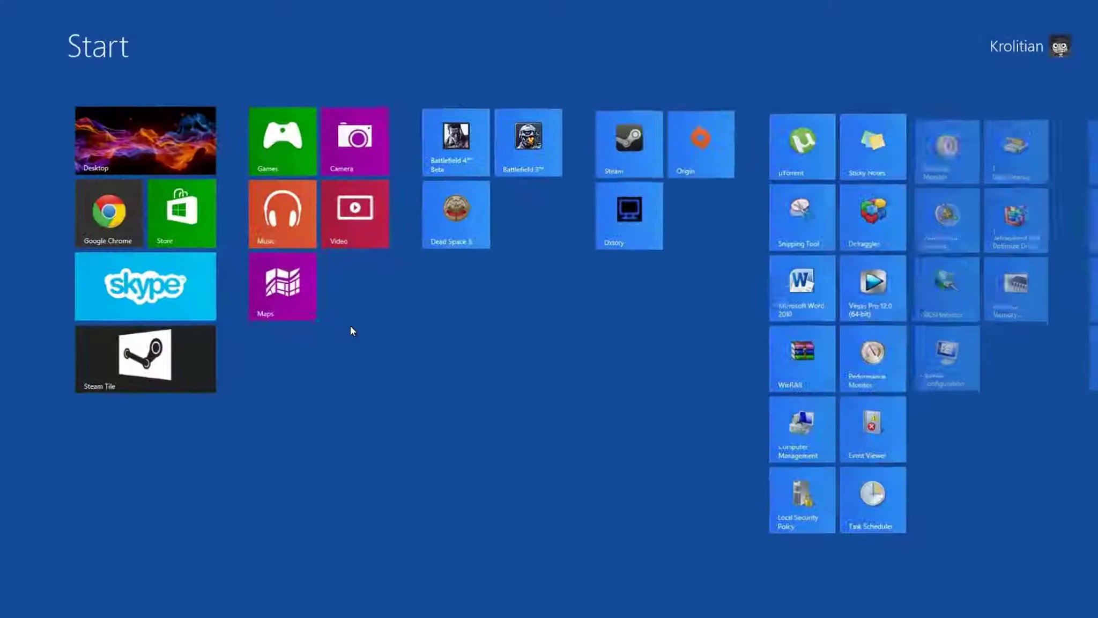
key("super")
- Cycle between the desktop, Start and PC settings using Alt+Tab and Win+Tab
key("alt+Tab")
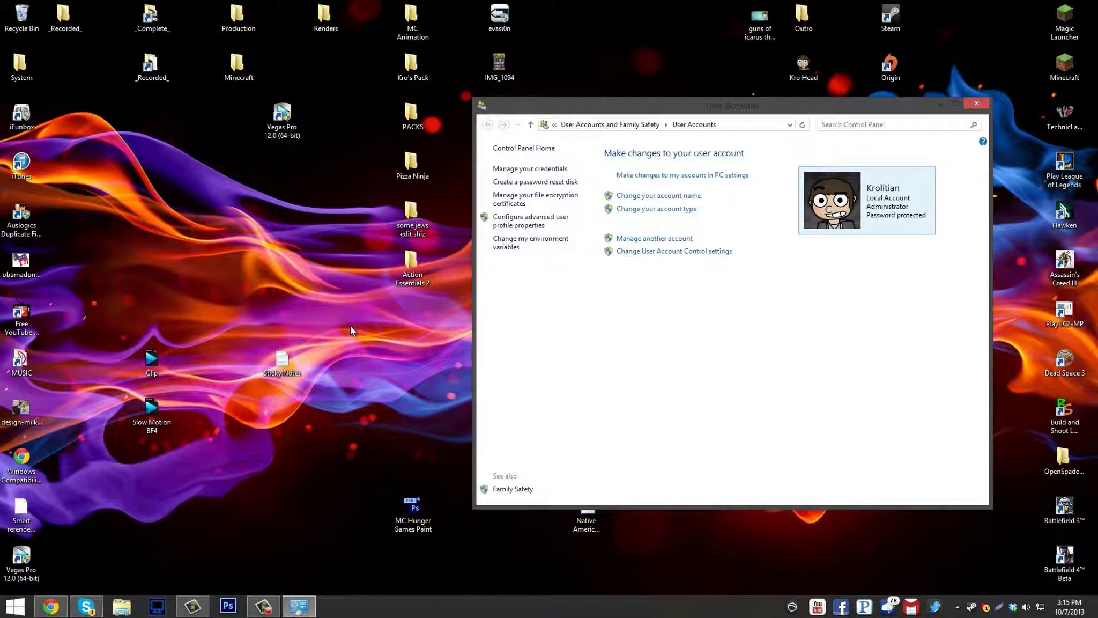
key("alt+Tab")
key("alt+Tab")
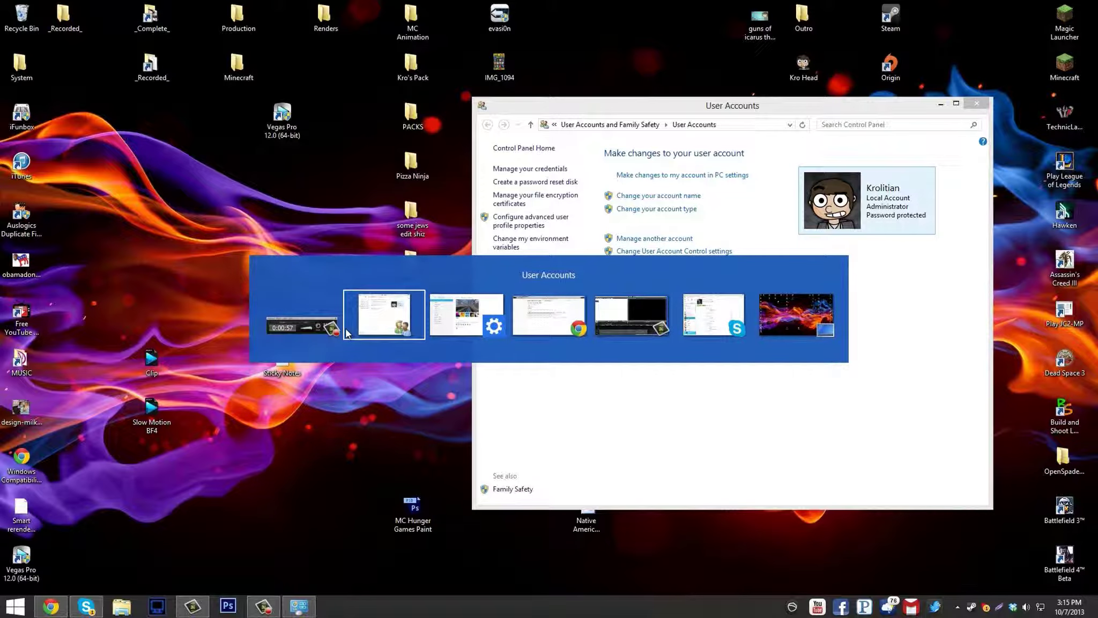
key("alt+Tab")
key("alt+Tab")
key("alt+Tab")
key("alt+Tab")
key("alt+Tab")
key("alt+Tab")
key("alt+Tab")
key("alt+Tab")
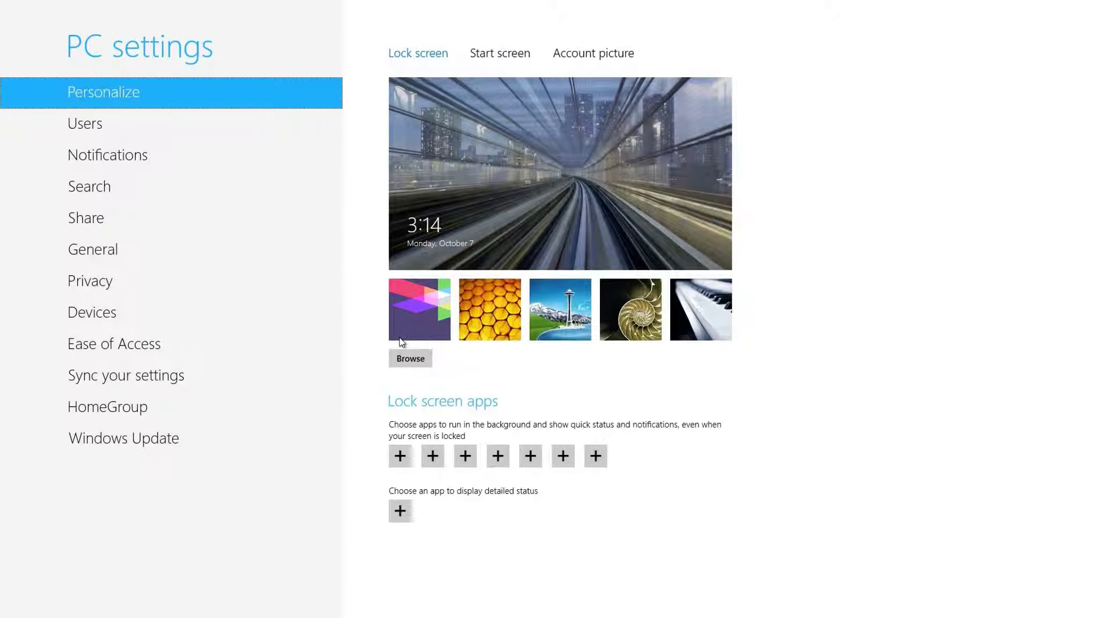
key("super+Tab")
key("super+Tab")
key("super+Tab")
key("super+Tab")
key("super+Tab")
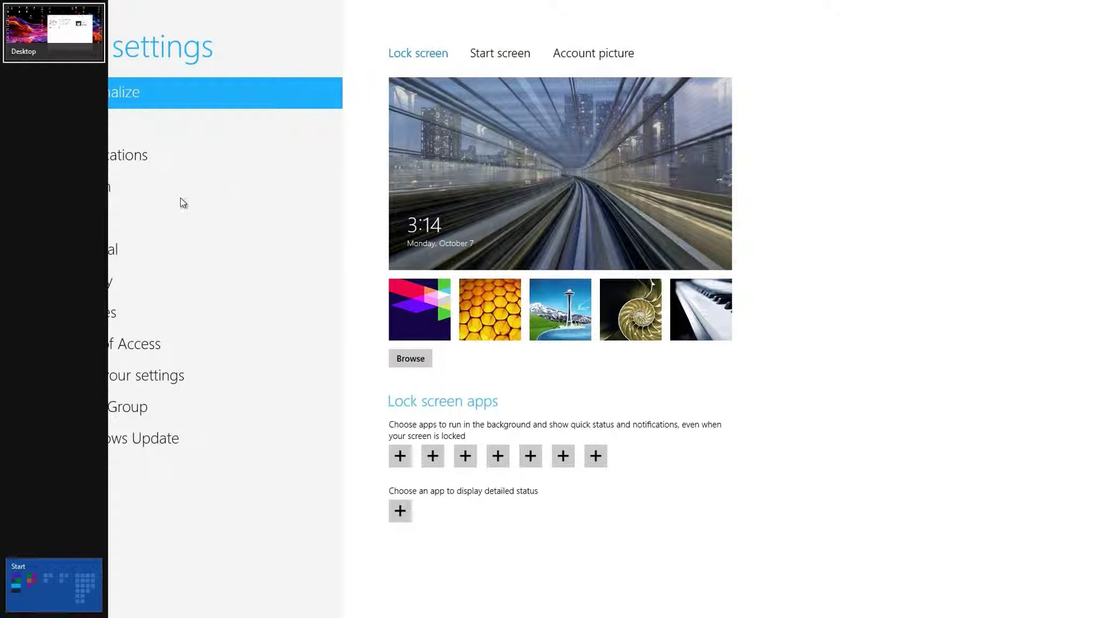
key("super+Tab")
key("super+Tab")
key("super+Tab")
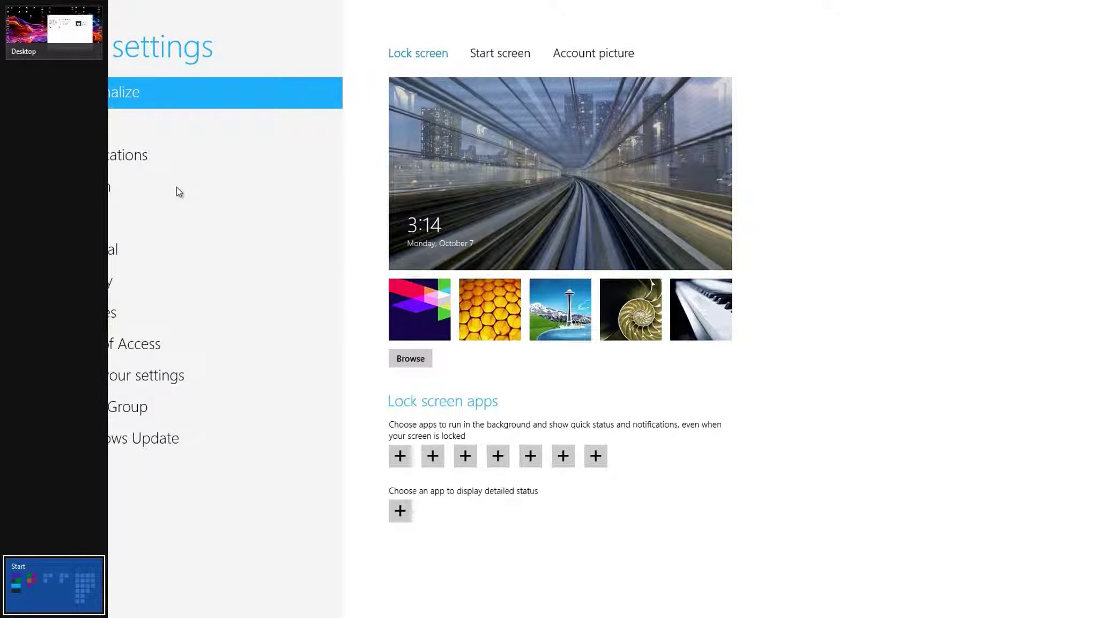
key("super+Tab")
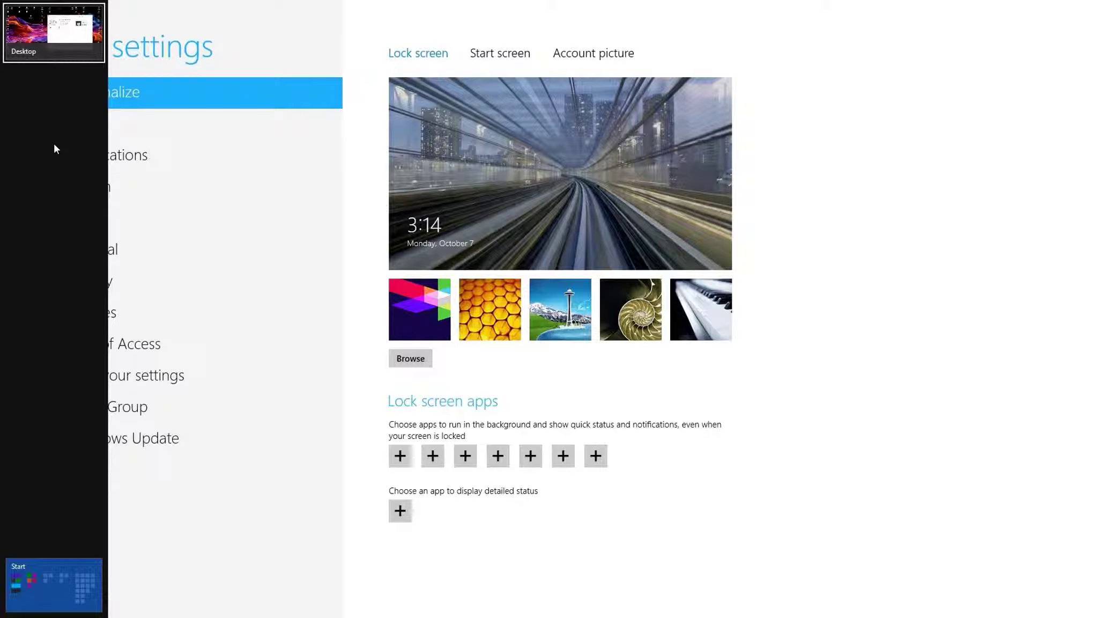
key("alt+Tab")
key("alt+Tab")
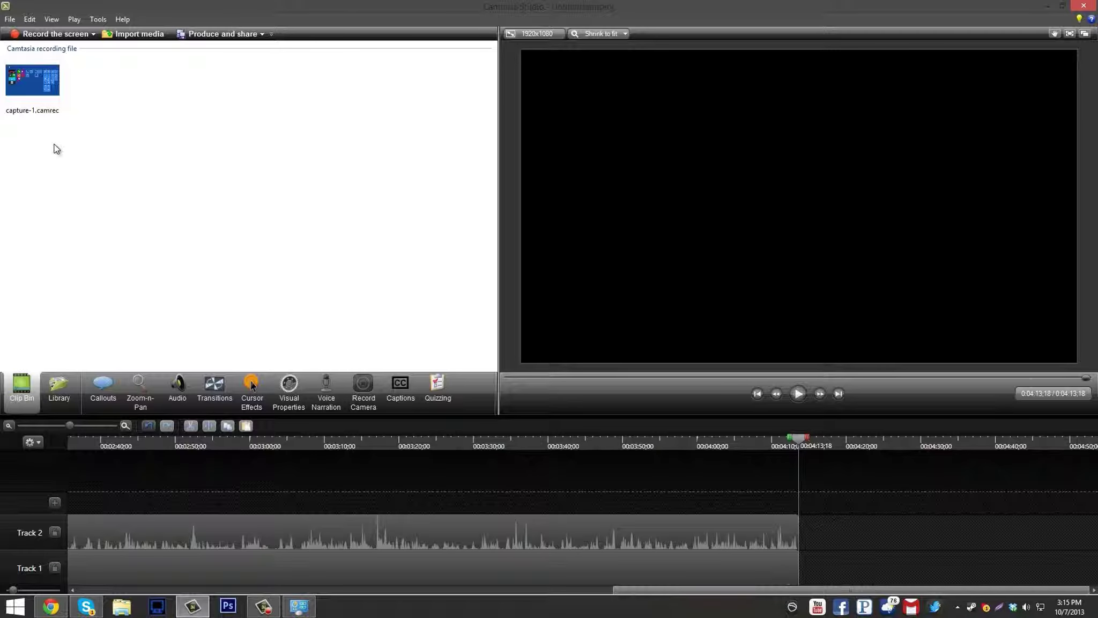
key("super+Tab")
key("super+Tab")
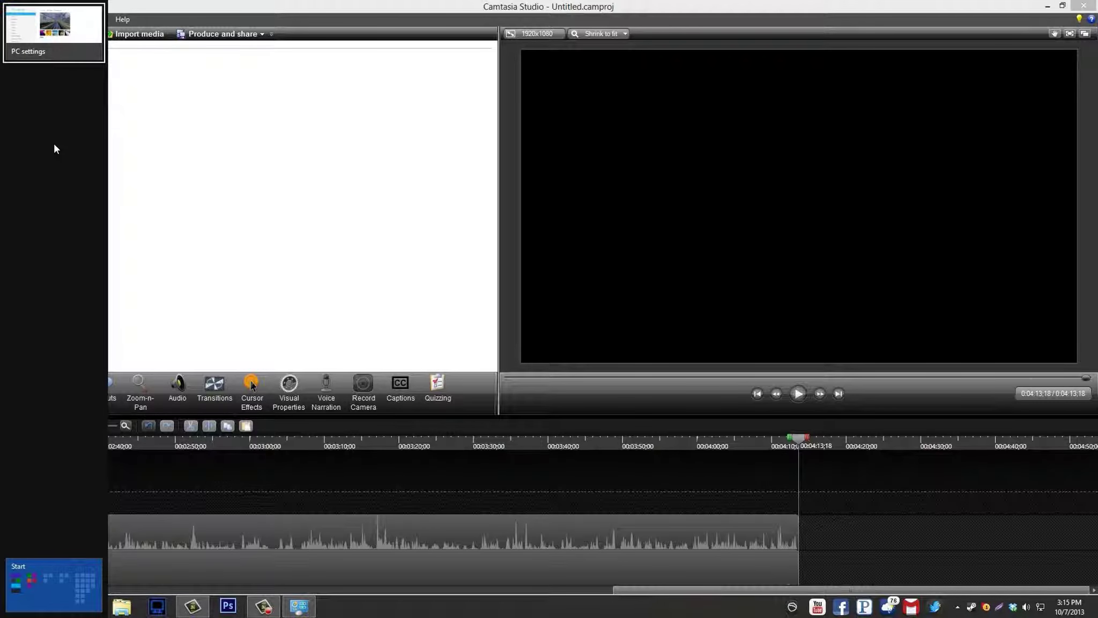
- View the Start power-user menu and PC settings close/snap options, then go to Start
right_click(61, 574)
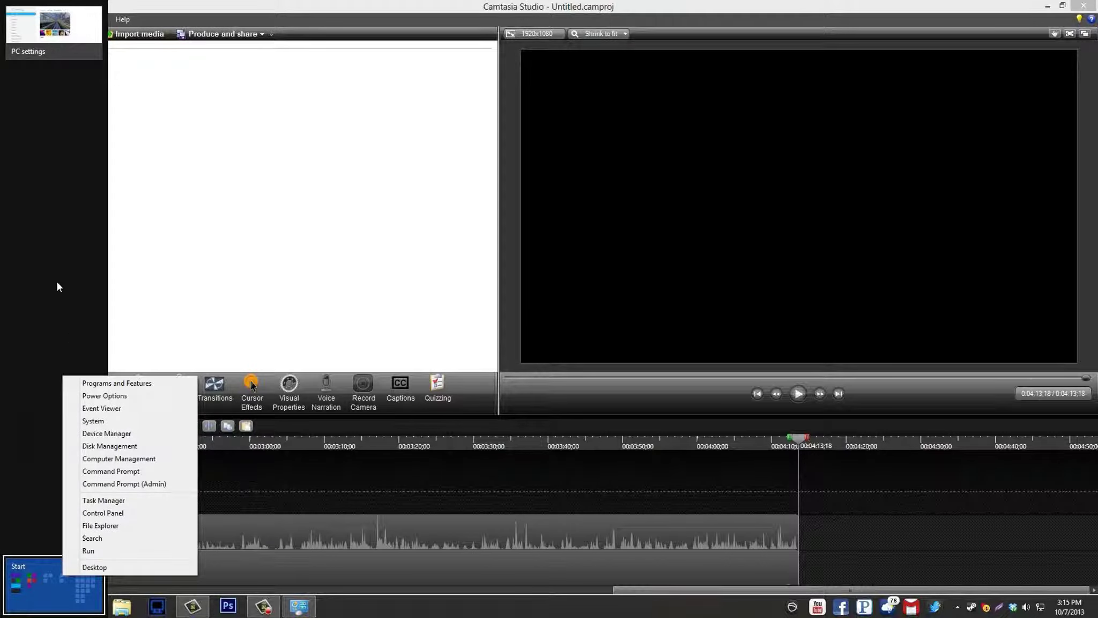
right_click(55, 44)
key("Escape")
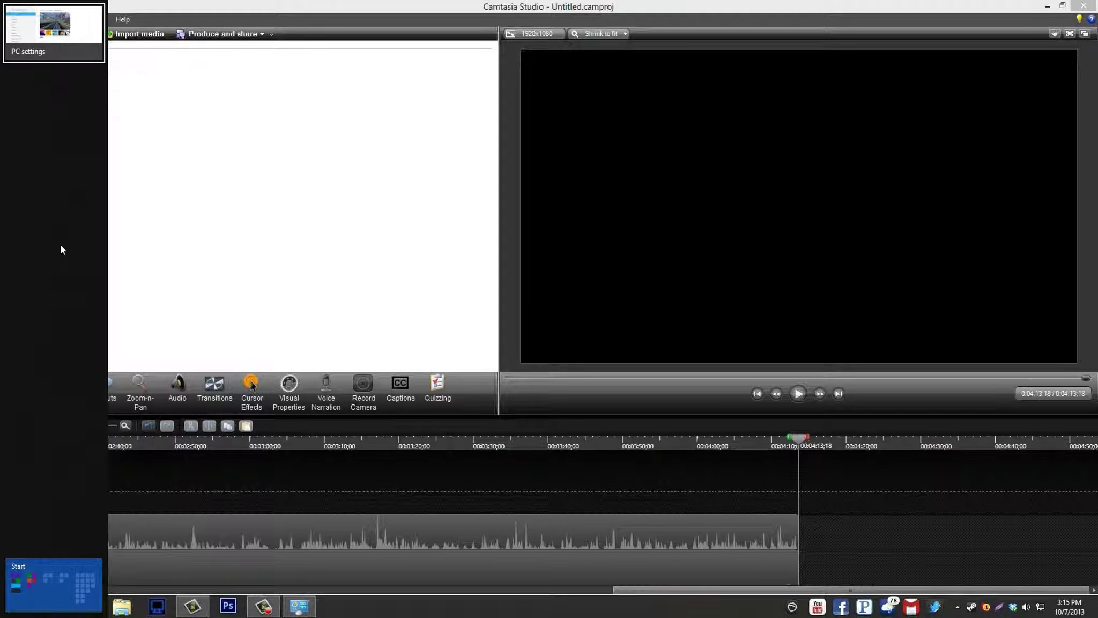
key("super")
- Launch the Games app, then close PC settings from the left-edge switcher
left_click(279, 140)
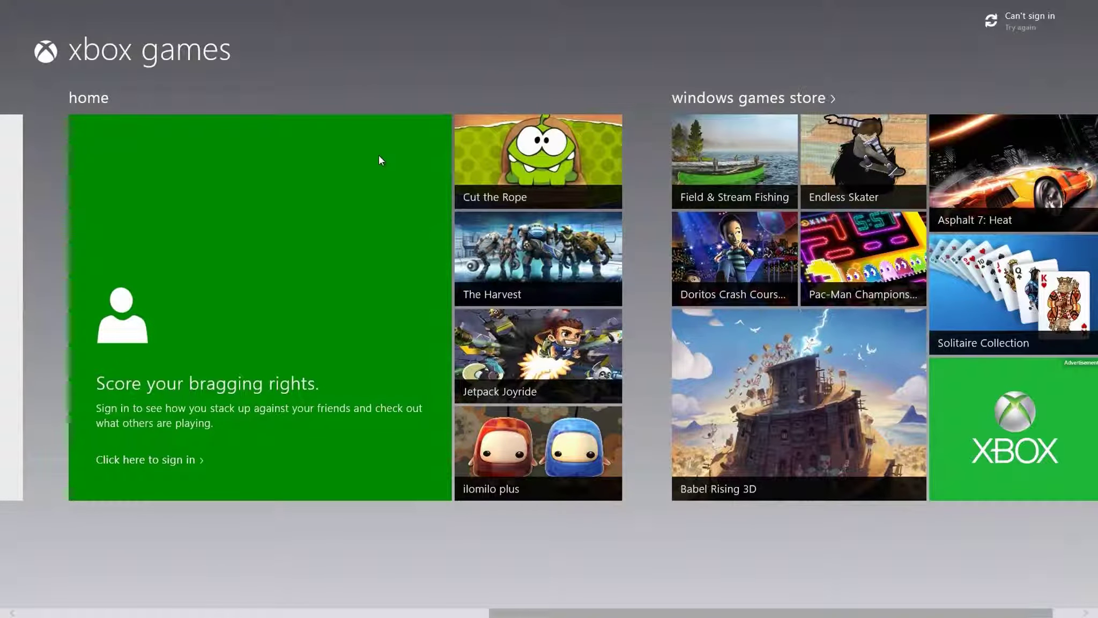
mouse_move(2, 3)
right_click(52, 48)
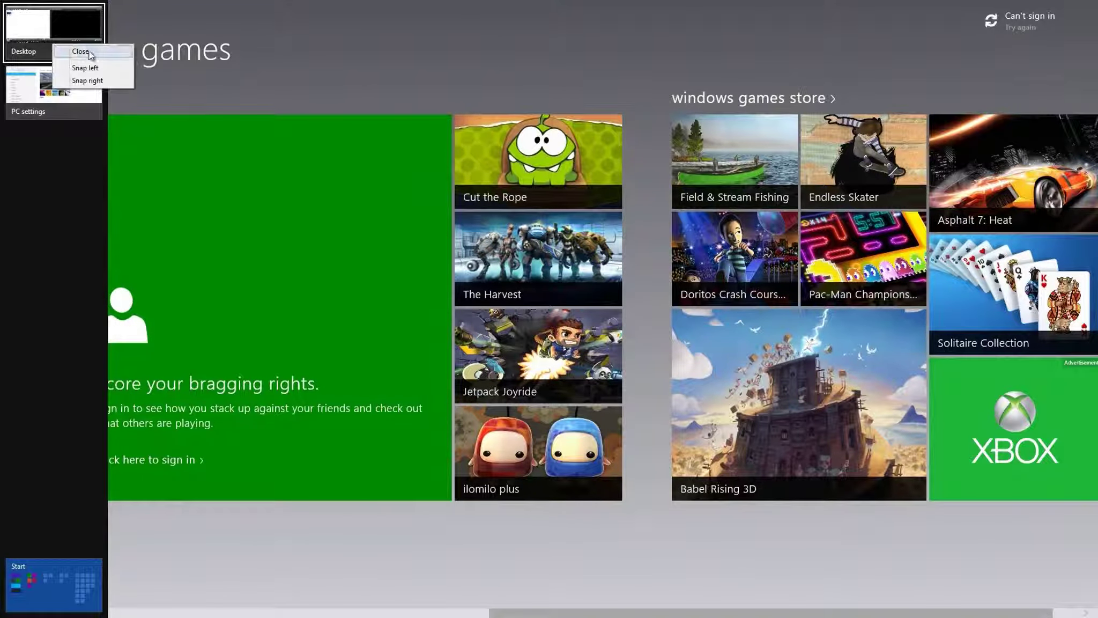
right_click(40, 101)
left_click(73, 101)
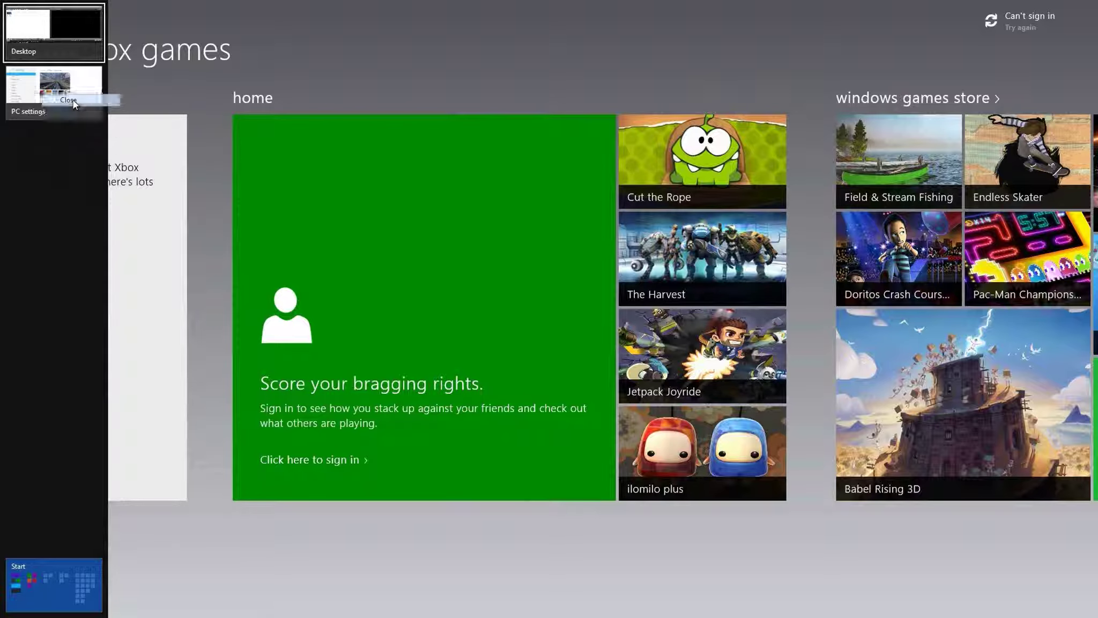
- Close the Games app from the left-edge switcher
key("super")
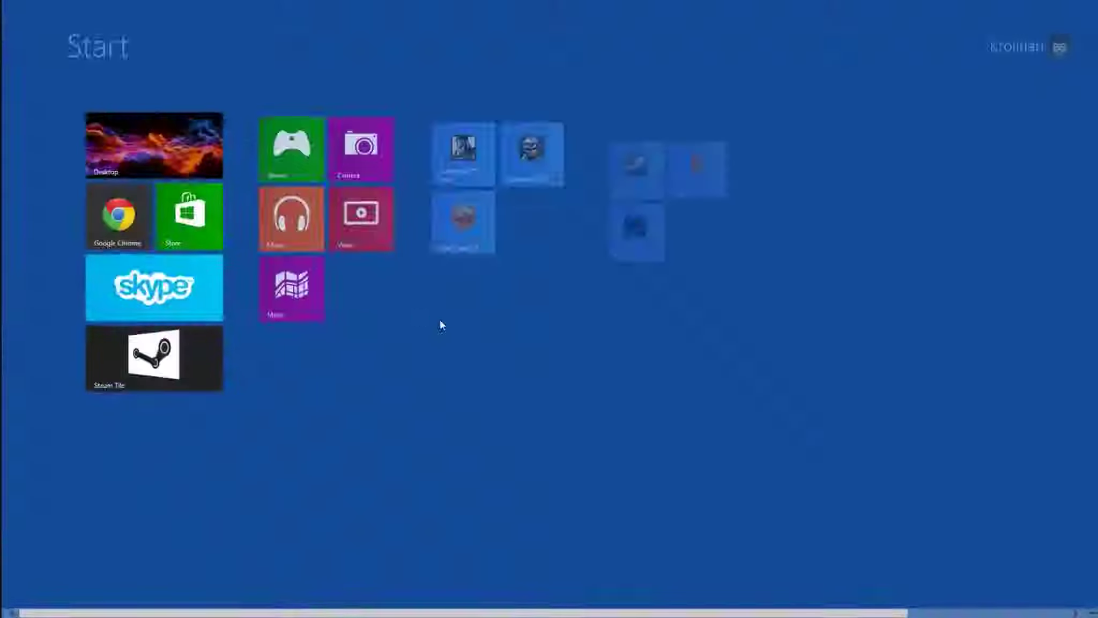
mouse_move(2, 3)
right_click(49, 39)
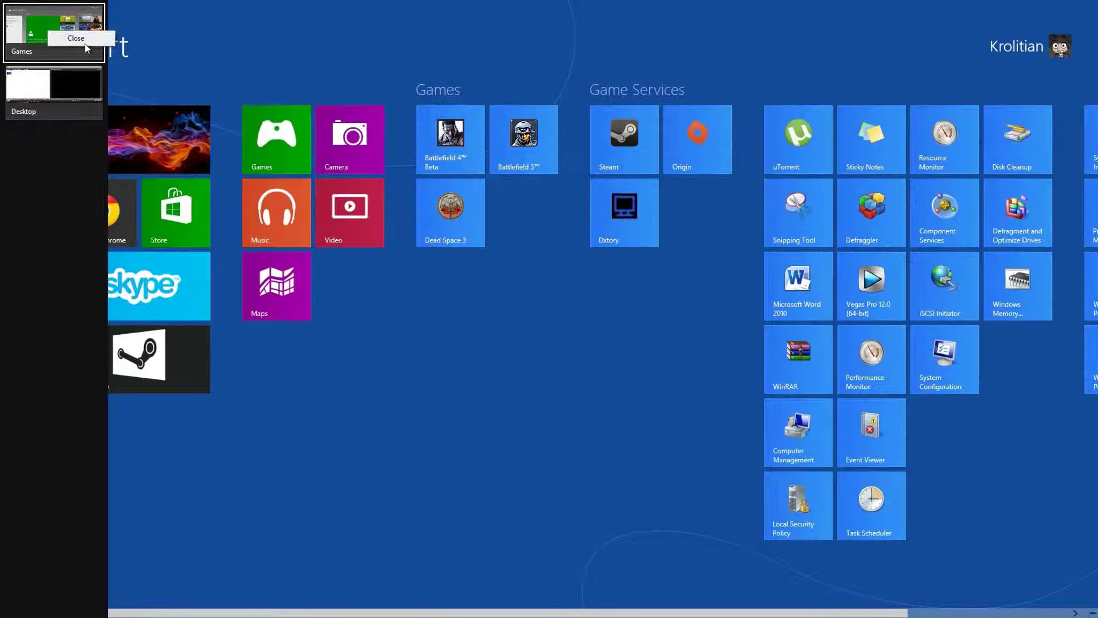
left_click(82, 42)
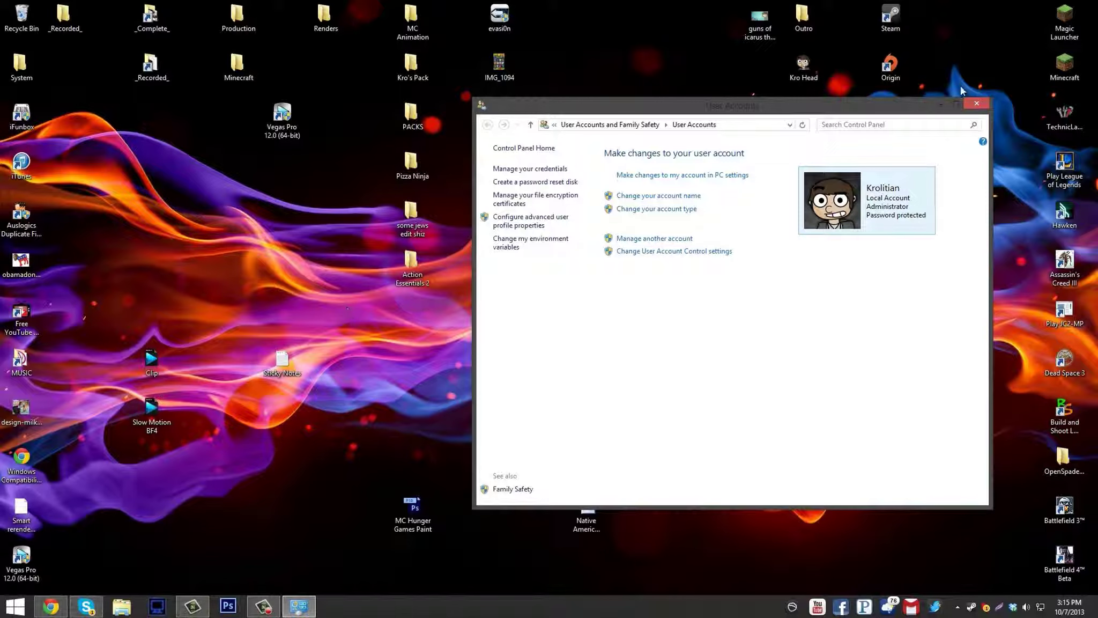
- Close the User Accounts window and open Task Manager from the taskbar menu
left_click(968, 104)
left_click_drag(301, 403, 546, 388)
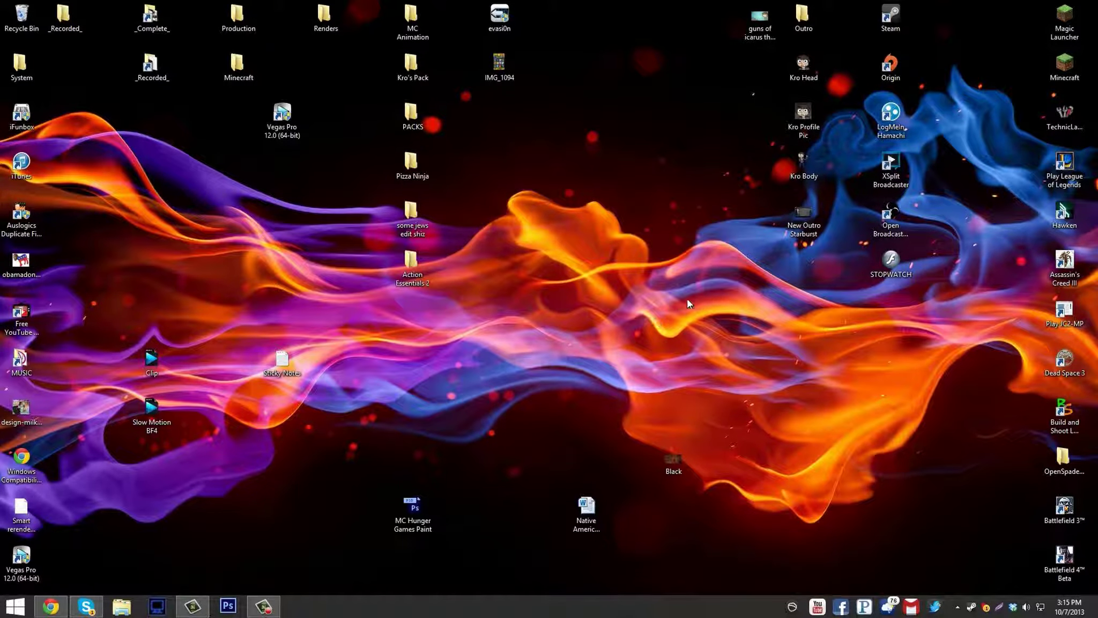
right_click(365, 603)
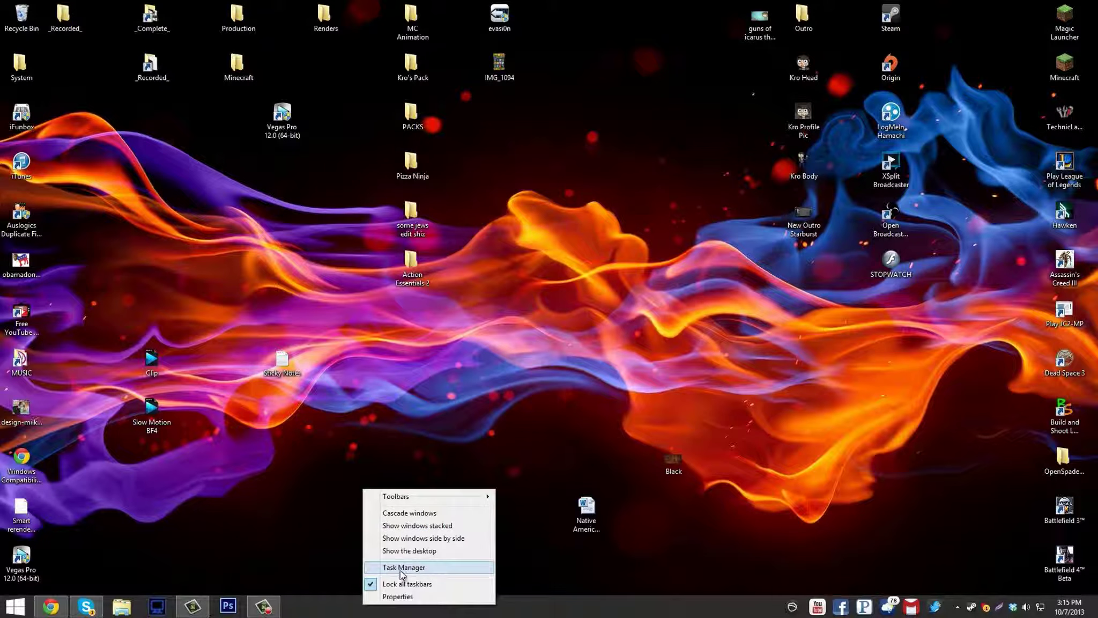
left_click(386, 566)
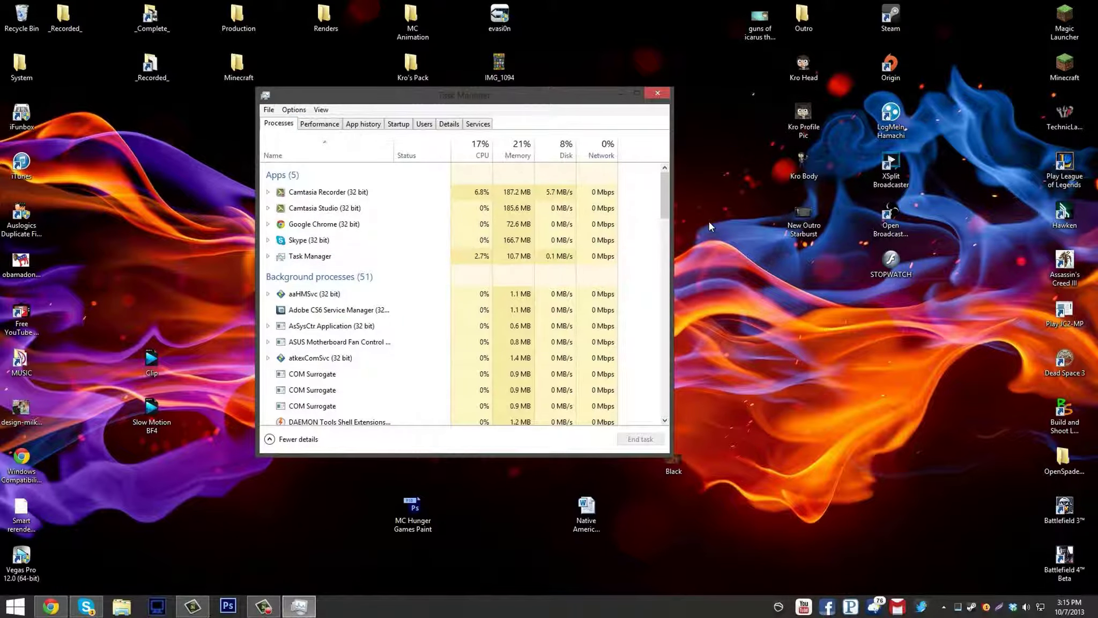
- Switch Task Manager to Fewer details, then back to More details
left_click_drag(665, 212, 643, 284)
scroll(644, 284, "down", 10)
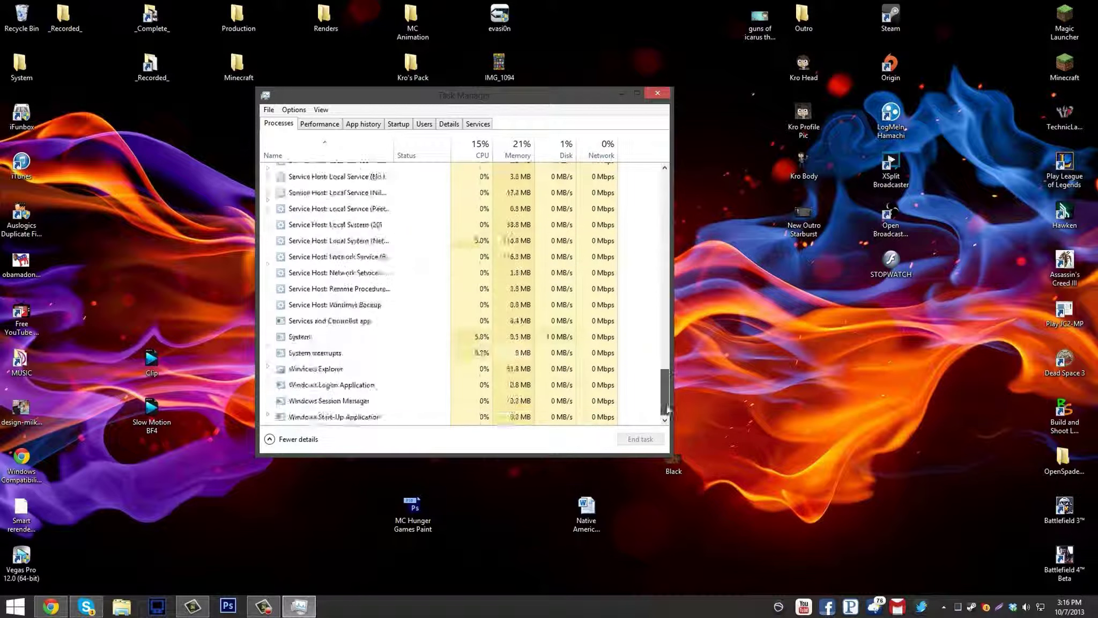
left_click(294, 439)
left_click(303, 283)
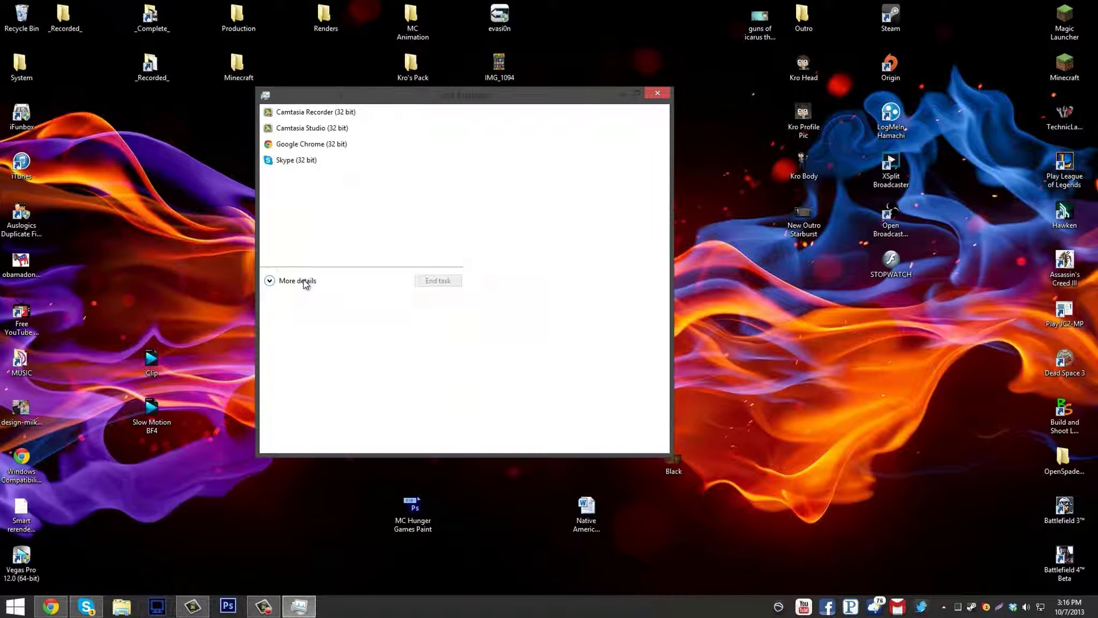
- Review the App history, Startup, Performance, Details and Services tabs, then close Task Manager
left_click(382, 124)
left_click(401, 125)
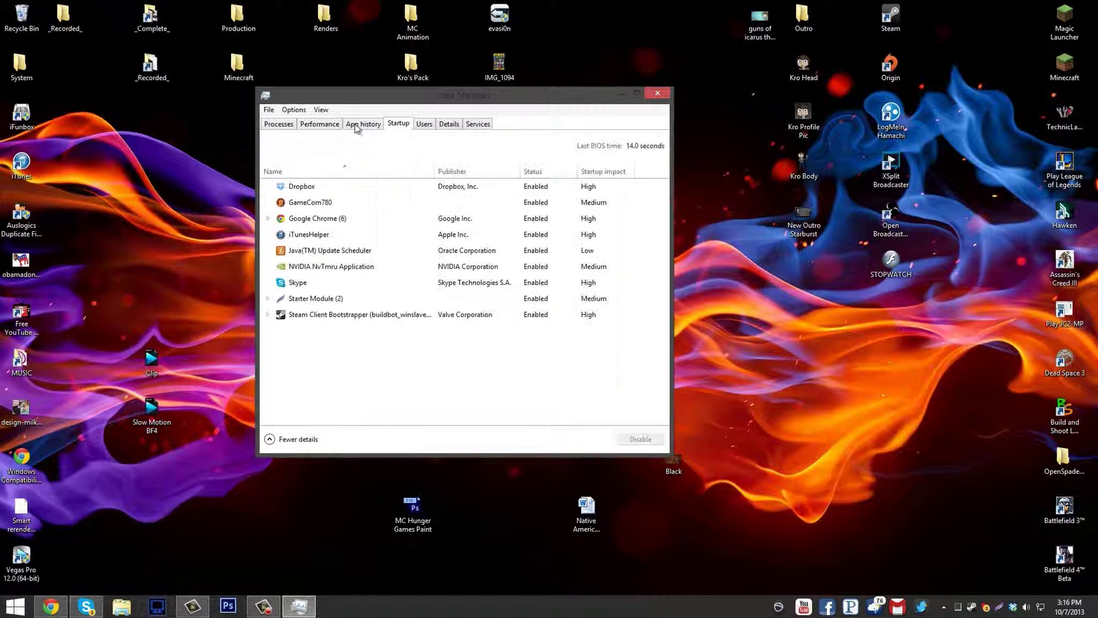
left_click(329, 125)
left_click(364, 127)
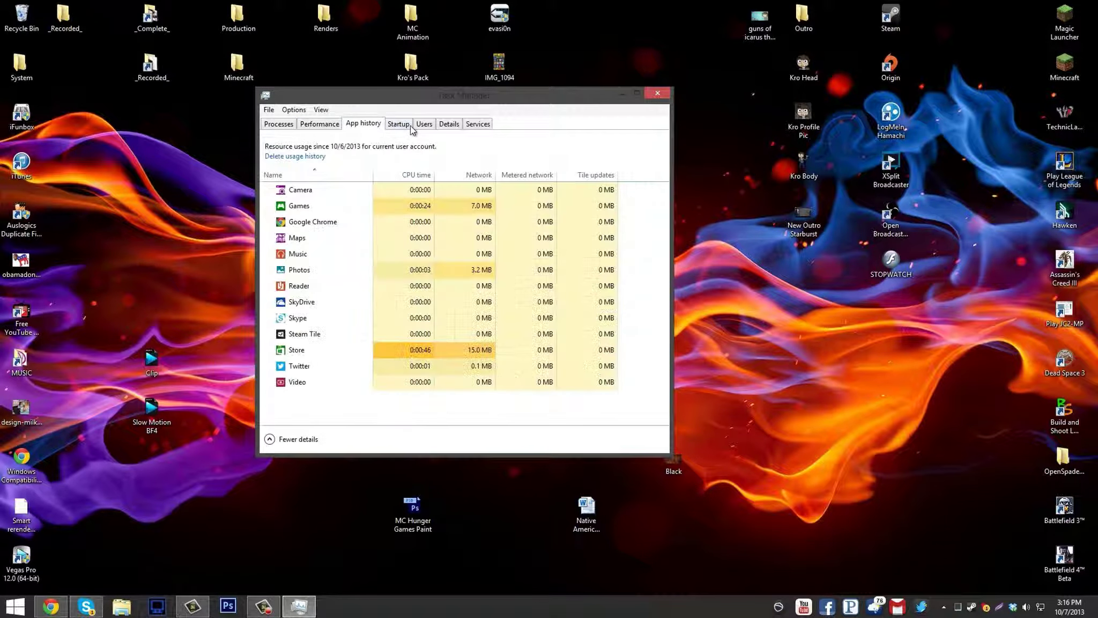
left_click(449, 123)
left_click(482, 124)
left_click(658, 95)
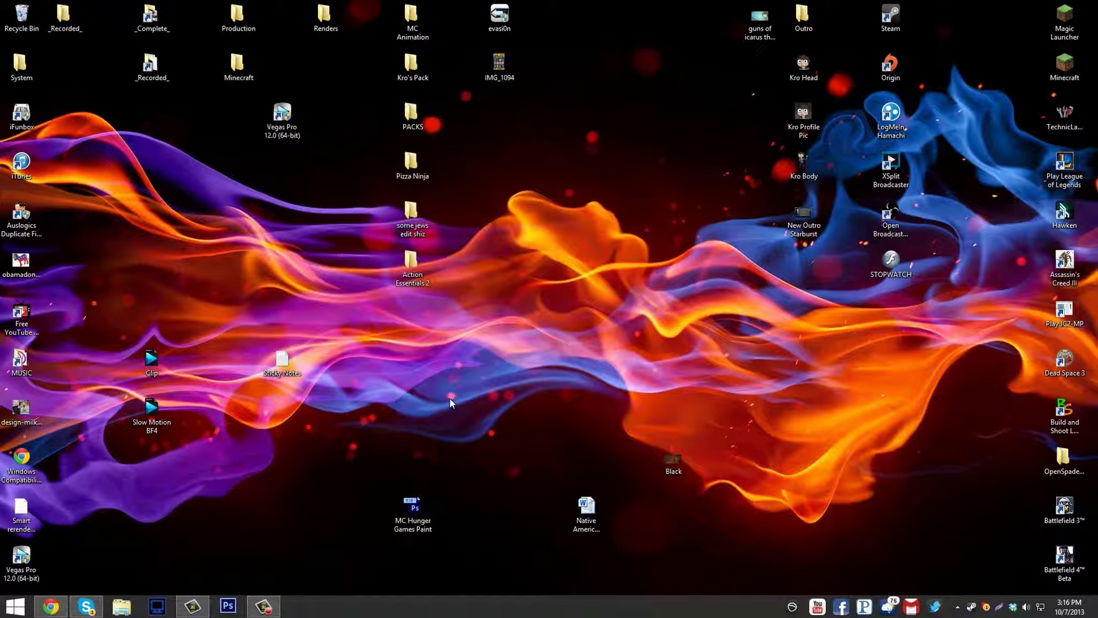
left_click_drag(468, 386, 173, 462)
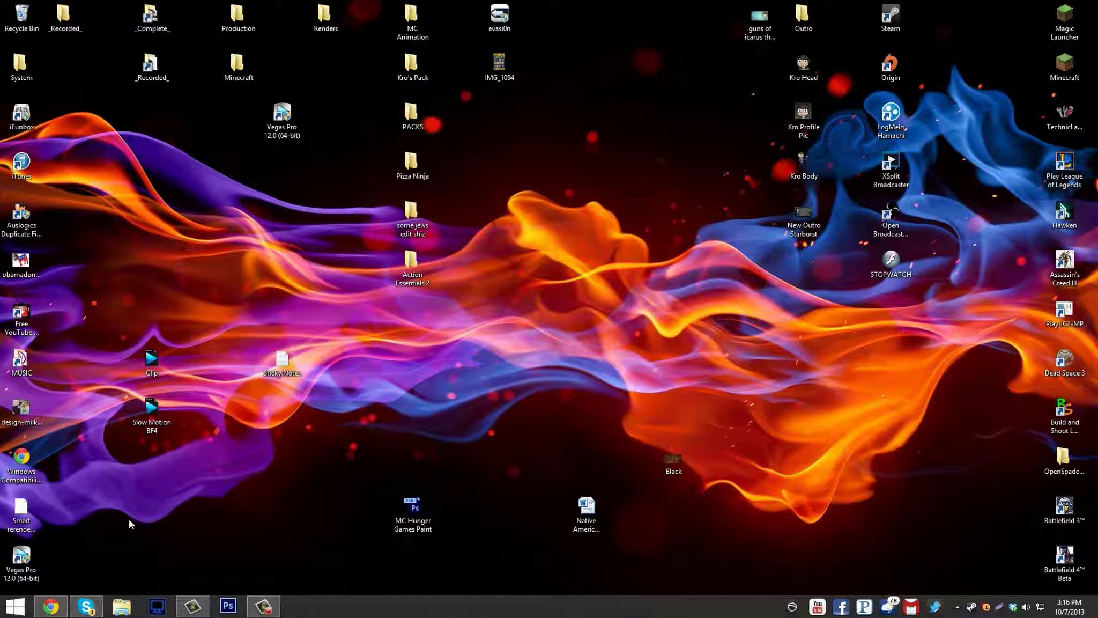
left_click(15, 610)
left_click(15, 612)
left_click(16, 611)
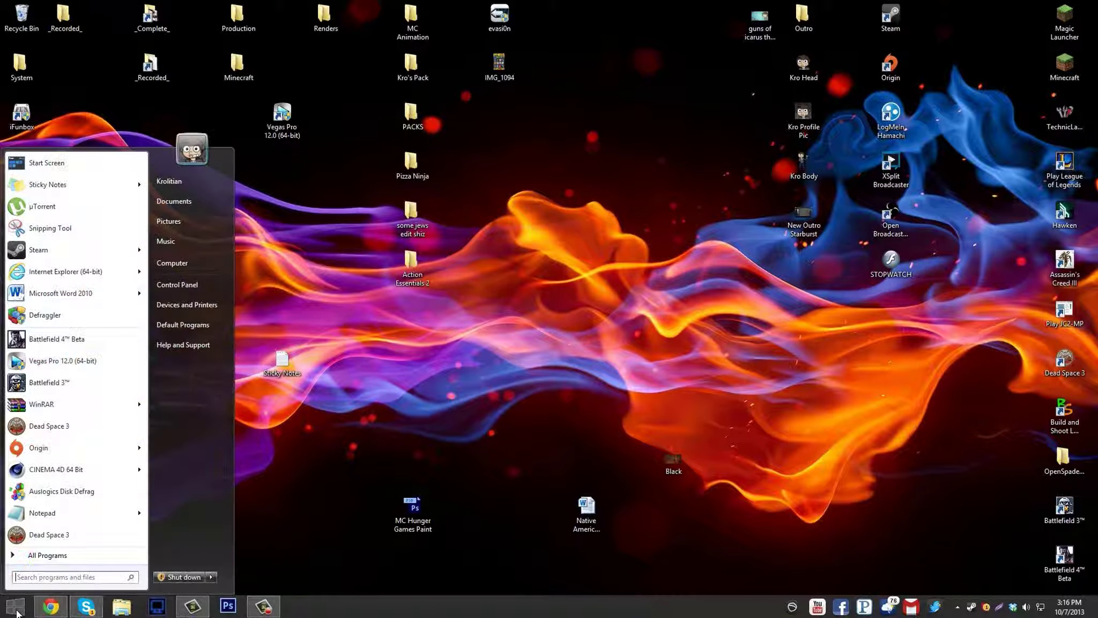
left_click(16, 612)
left_click(16, 611)
left_click(16, 611)
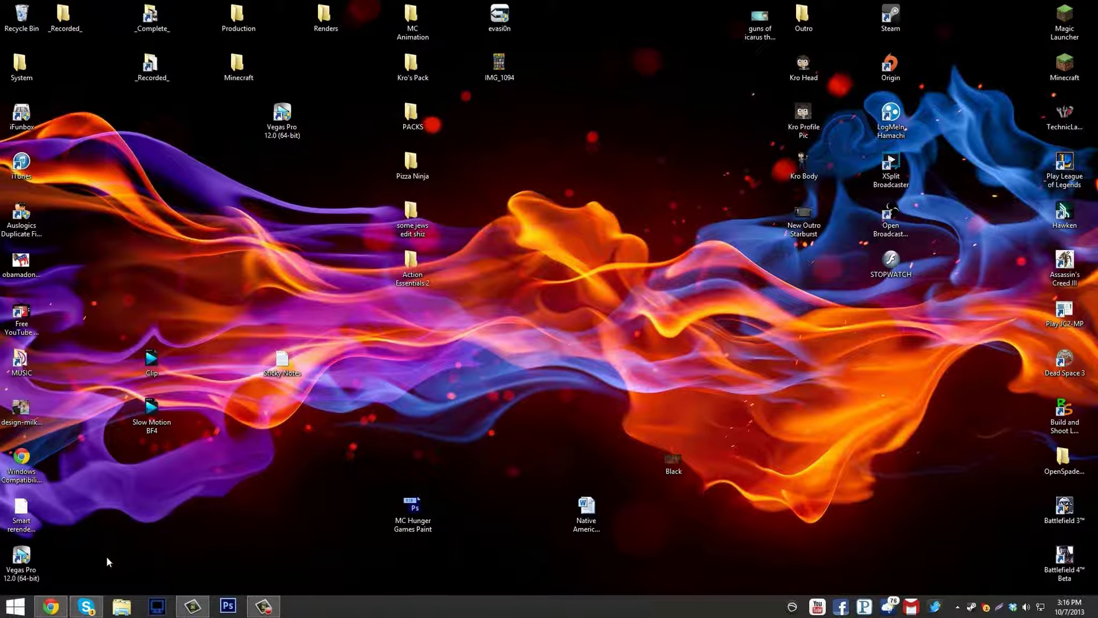
left_click_drag(105, 557, 76, 569)
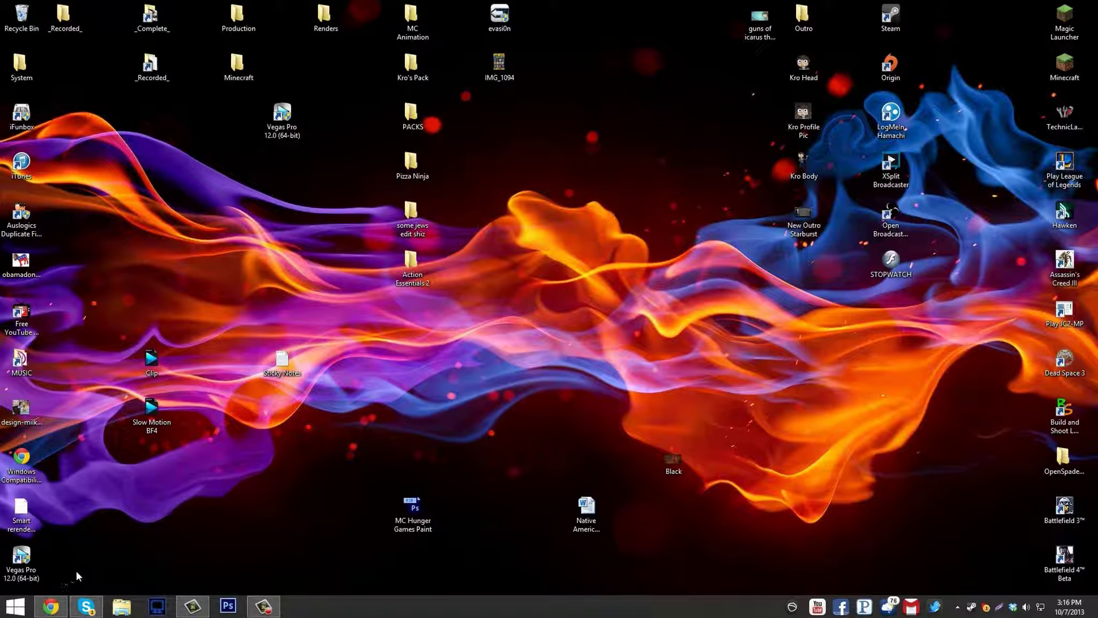
left_click(12, 611)
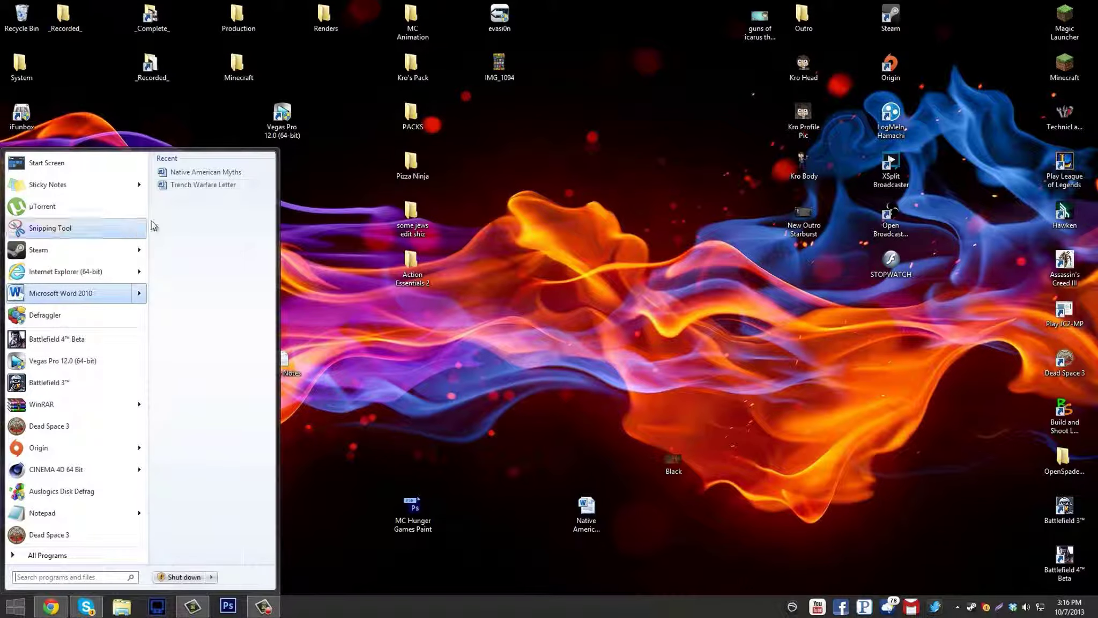
left_click(370, 397)
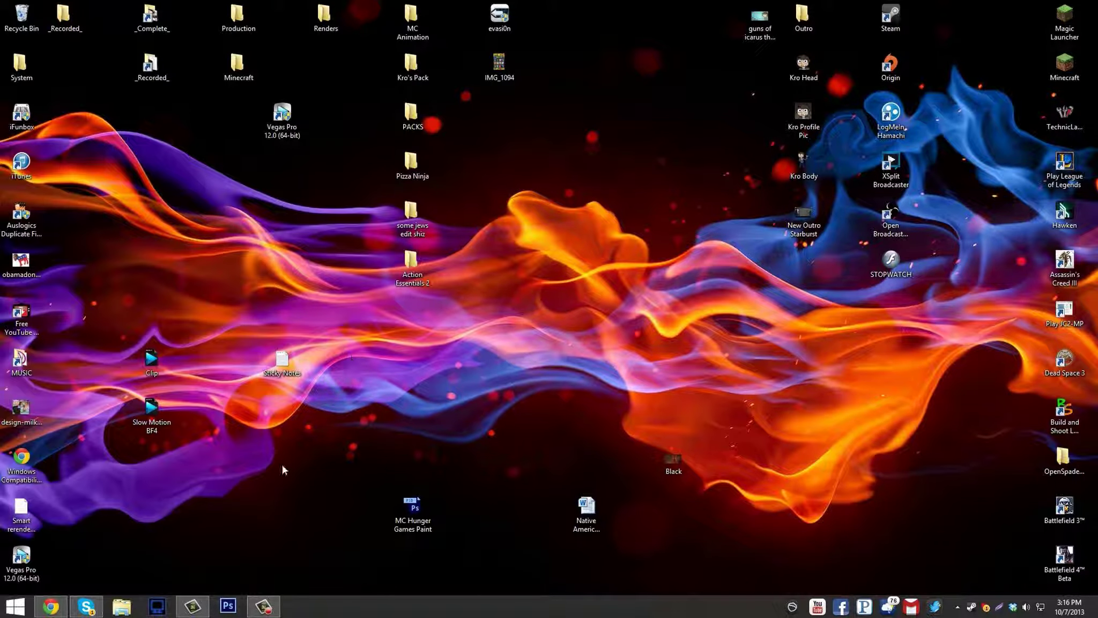
left_click(29, 605)
left_click(30, 605)
left_click(29, 605)
left_click(29, 605)
left_click(29, 605)
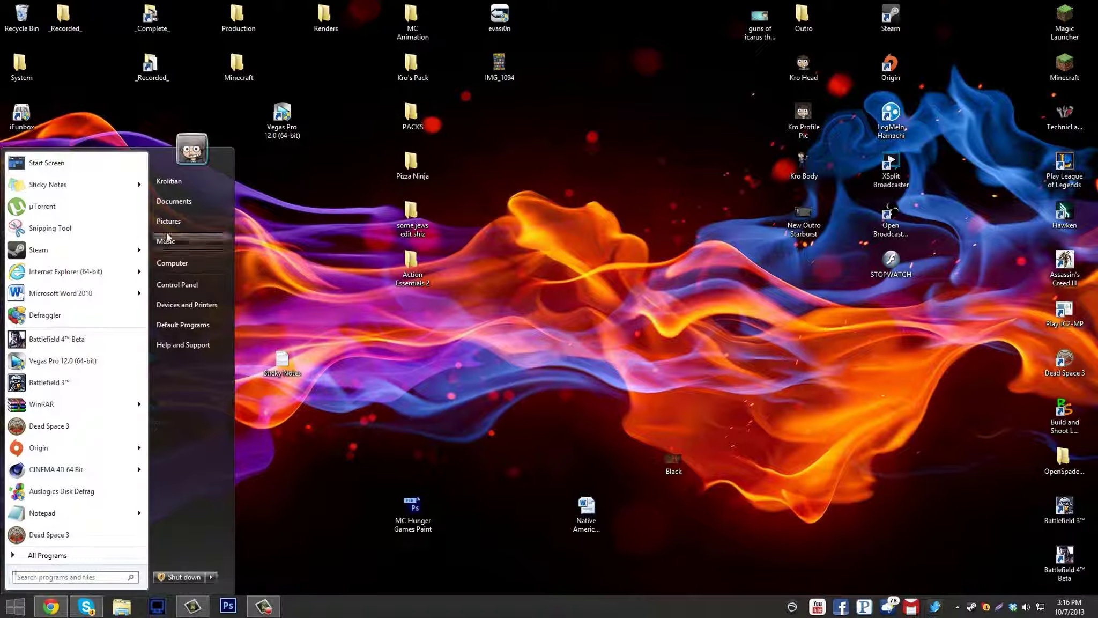
left_click(317, 268)
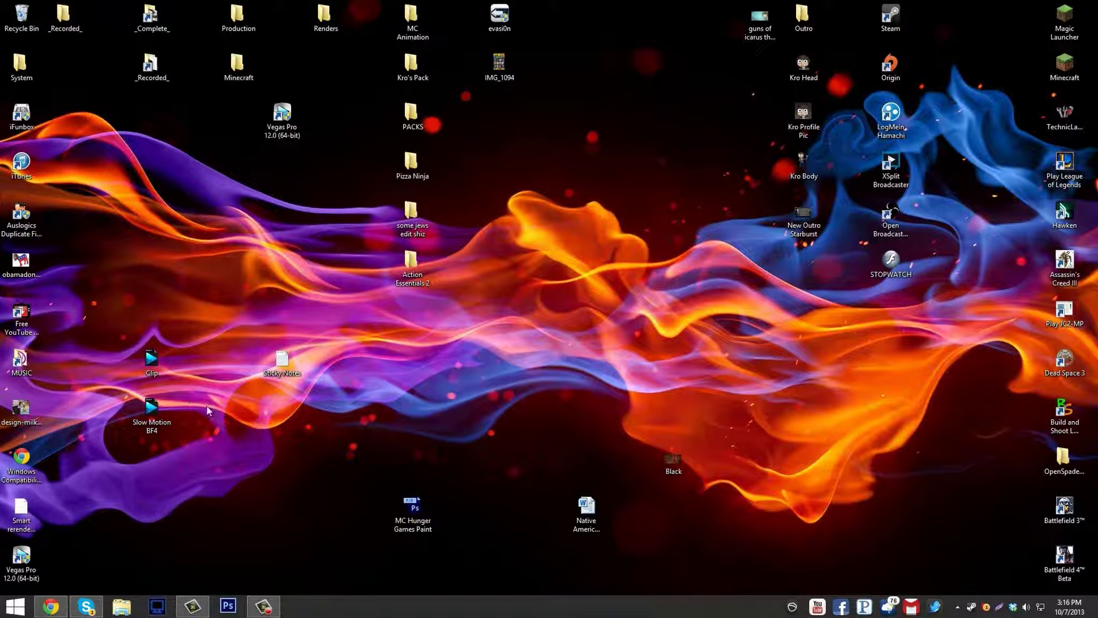
left_click_drag(619, 470, 616, 469)
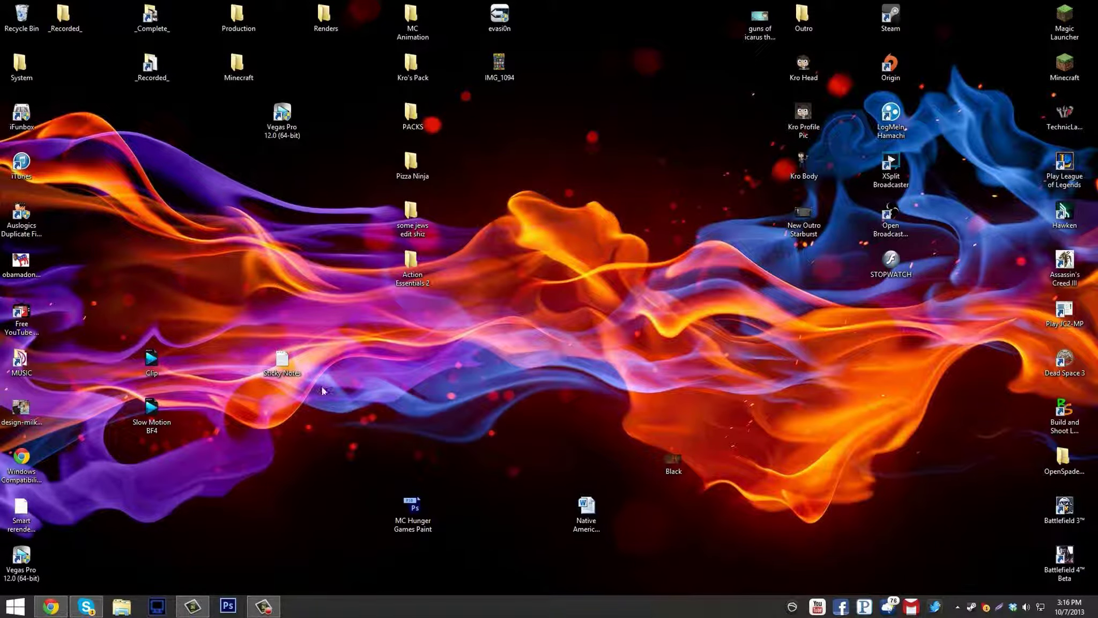